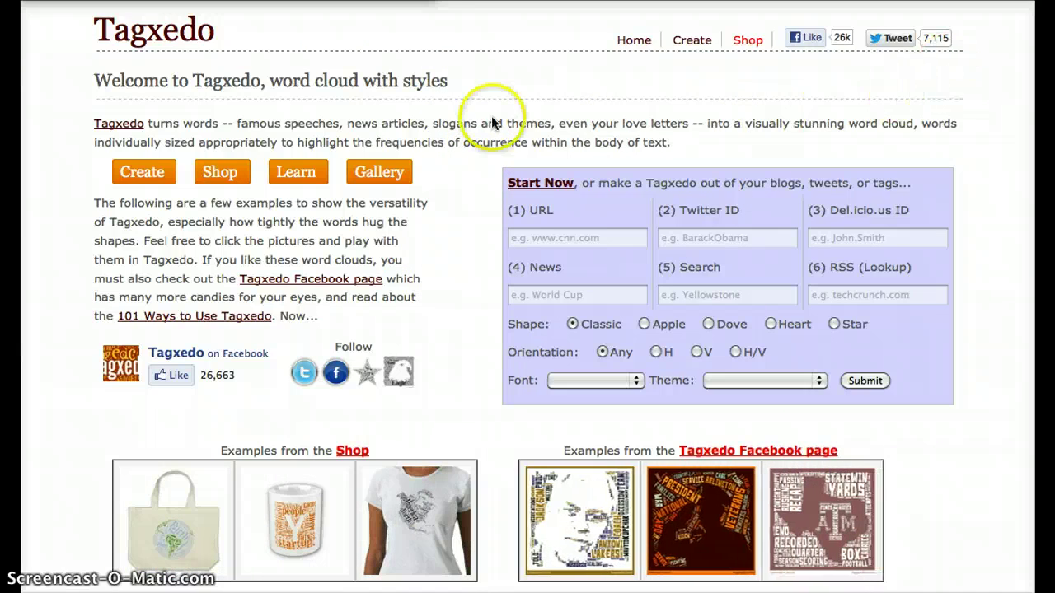
# Open the word cloud creator from the Tagxedo home page and view its canvas with the style options
pyautogui.click(148, 175)
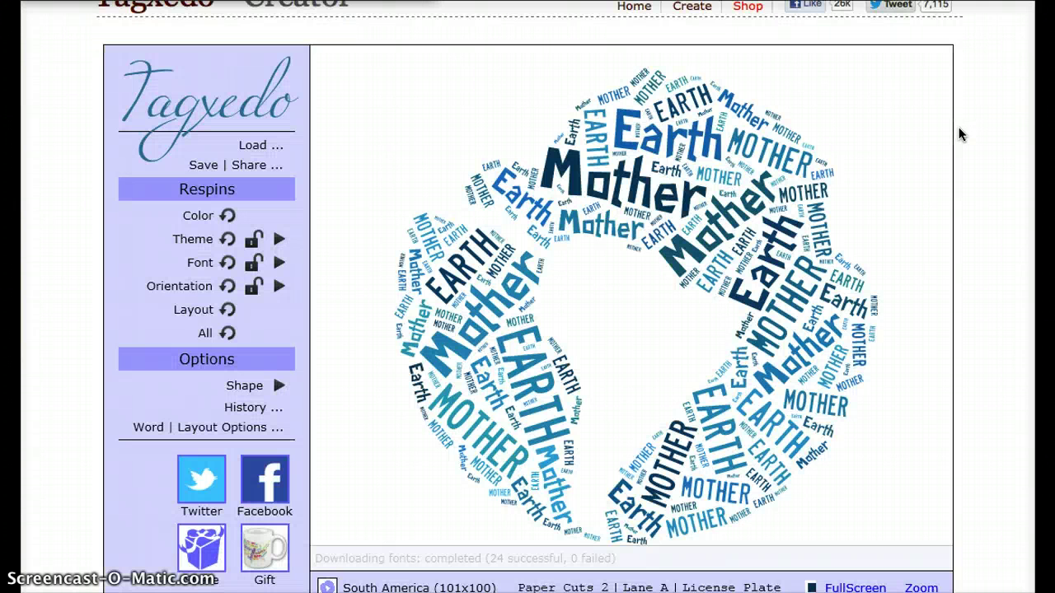
pyautogui.scroll(-2, 958, 135)
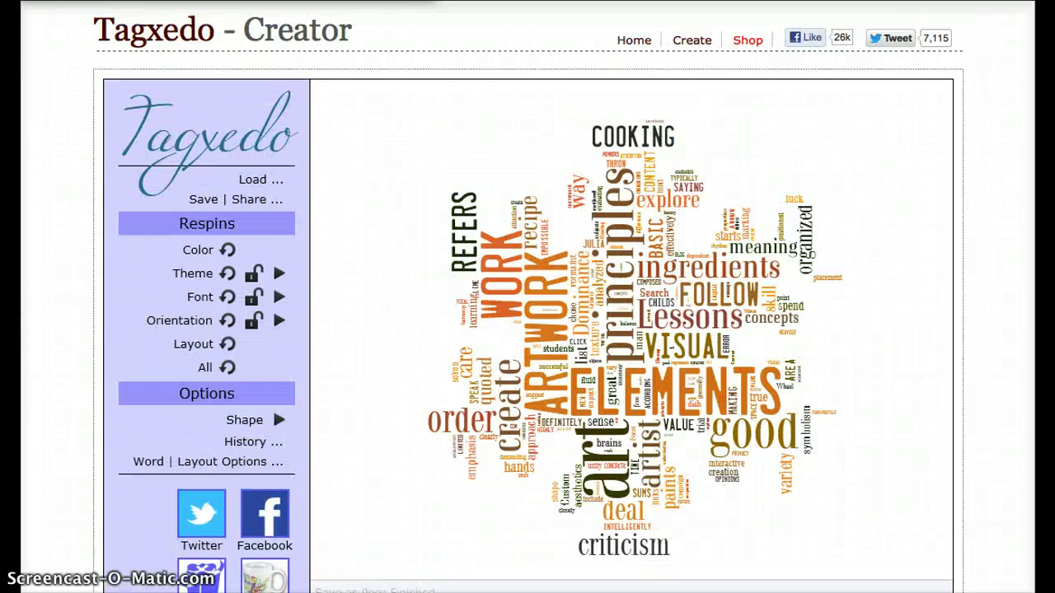
pyautogui.scroll(-1, 876, 250)
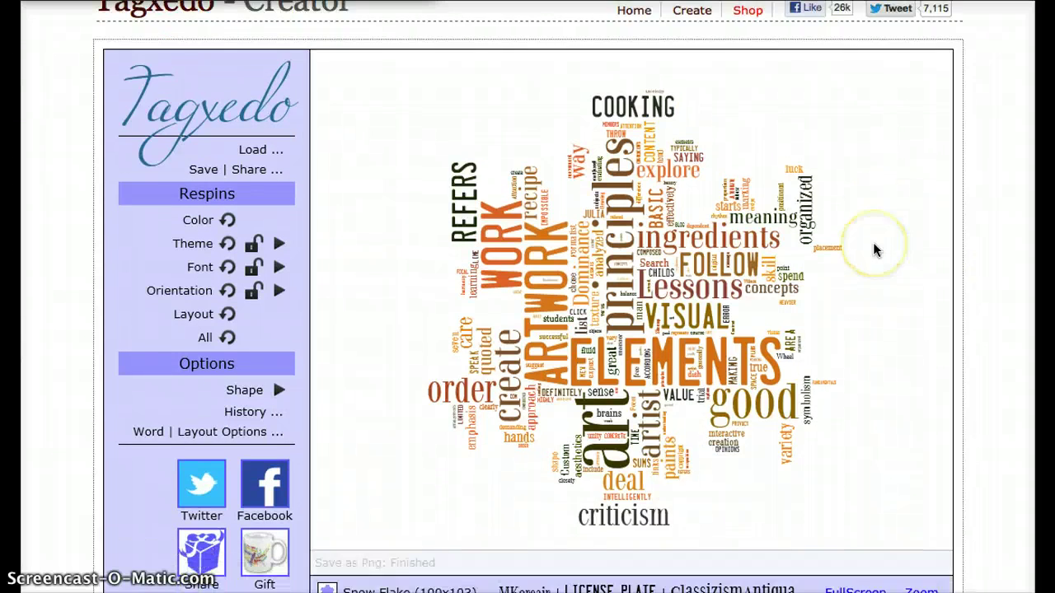
pyautogui.scroll(-3, 876, 250)
pyautogui.scroll(2, 874, 247)
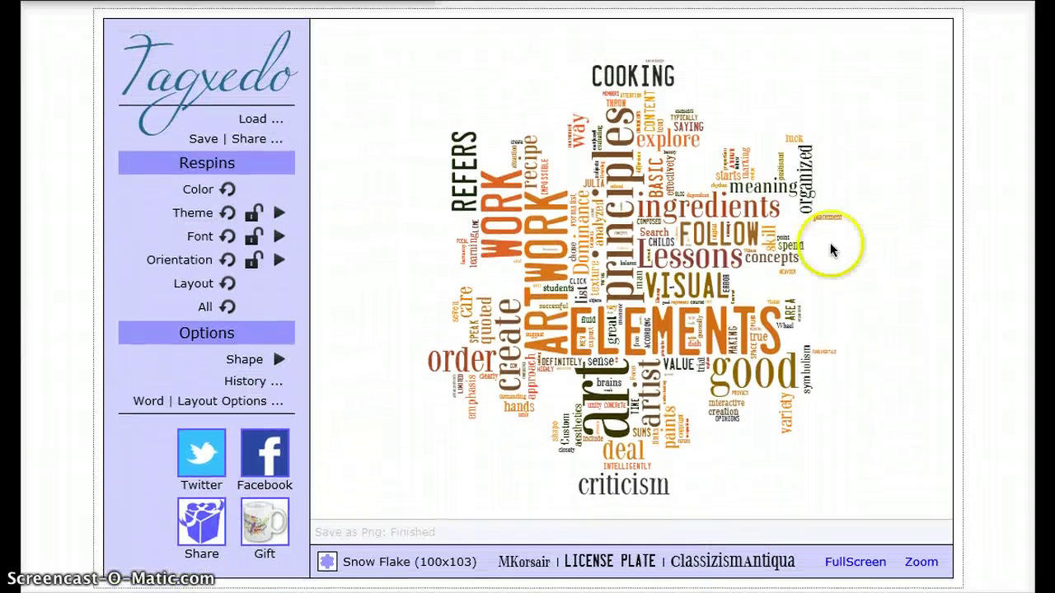
pyautogui.click(264, 120)
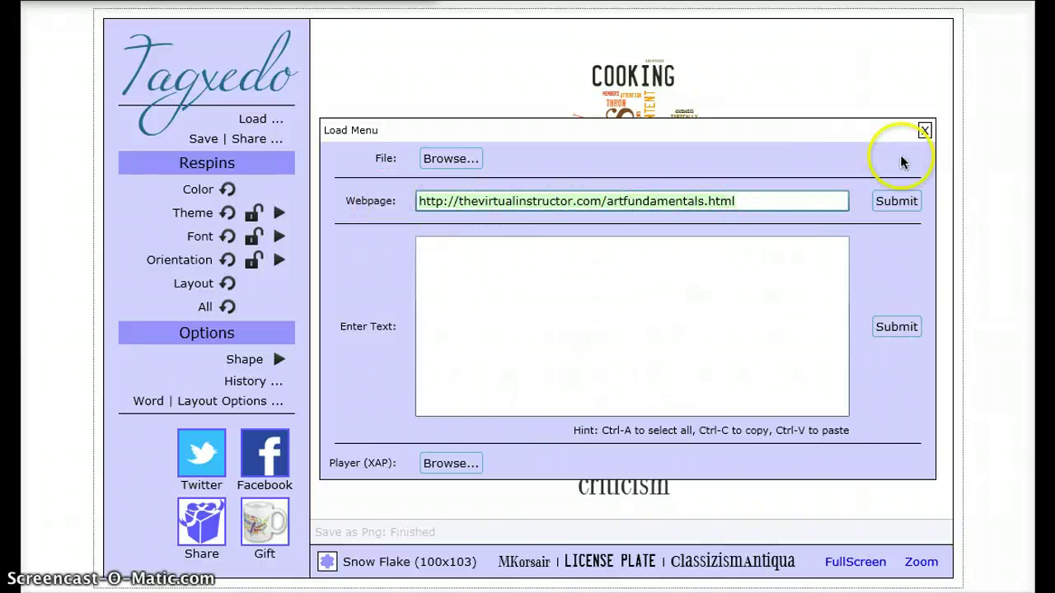
pyautogui.click(924, 130)
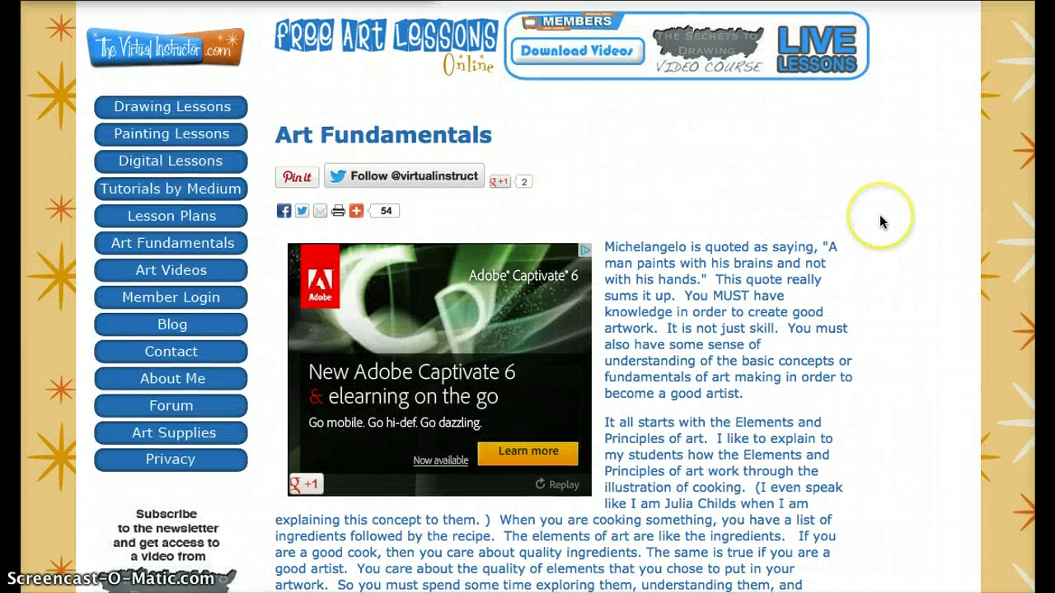
pyautogui.scroll(-8, 880, 214)
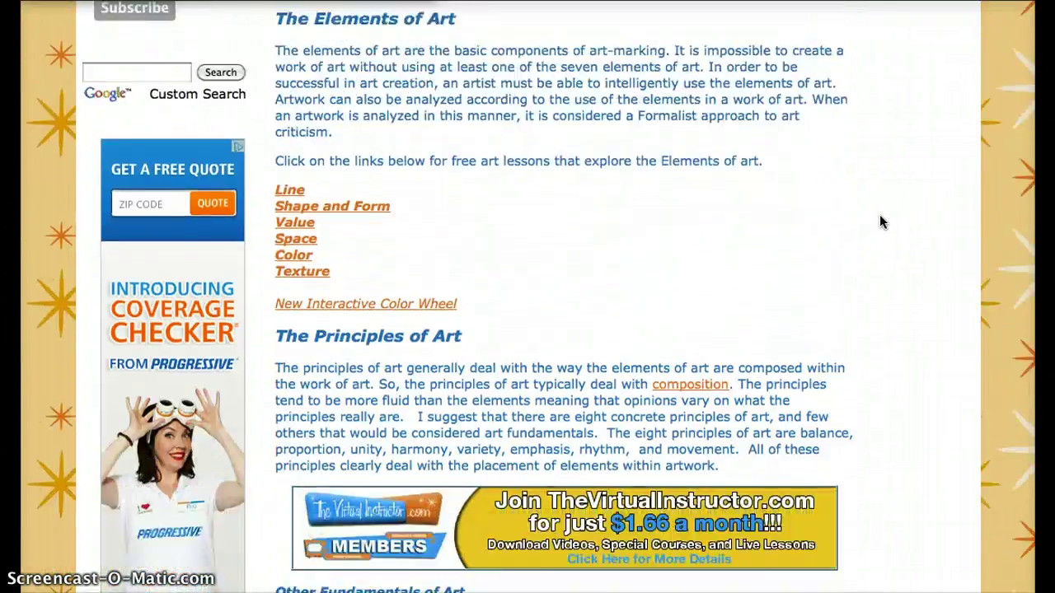
pyautogui.scroll(-6, 879, 221)
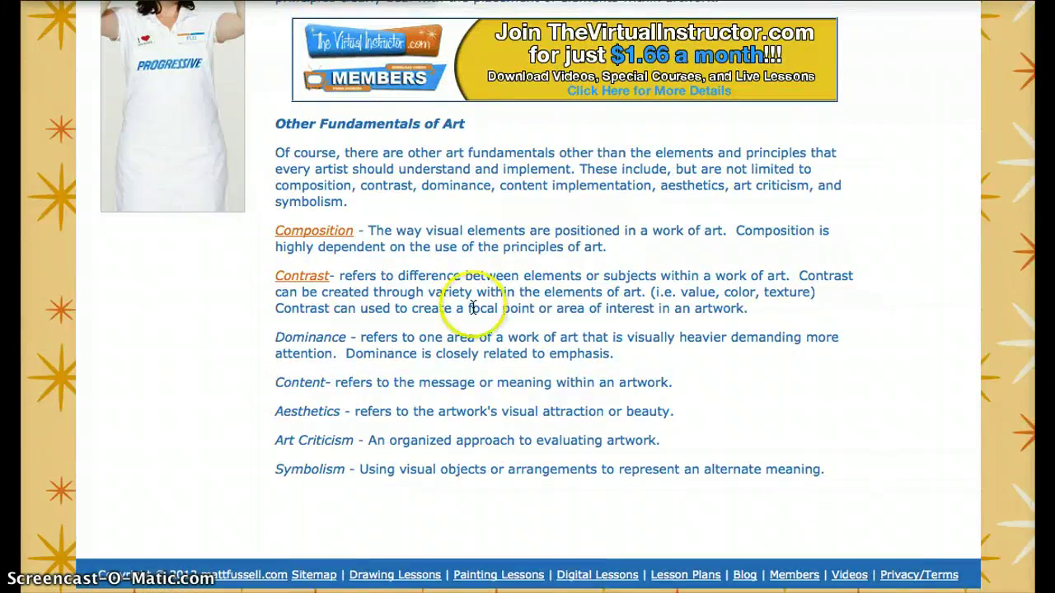
pyautogui.scroll(14, 471, 306)
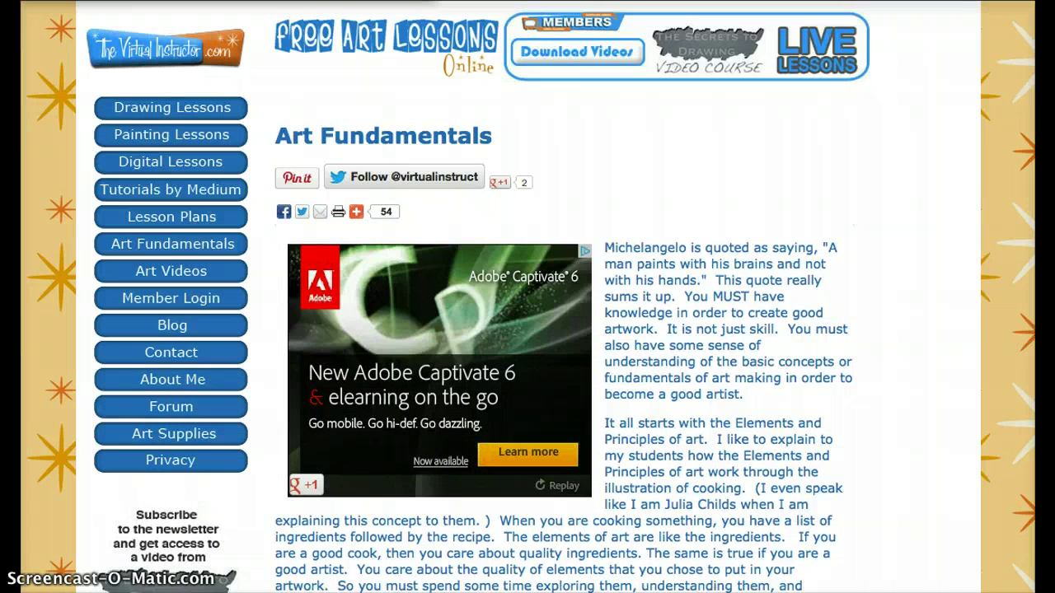
pyautogui.hotkey('ctrl', 'Tab')
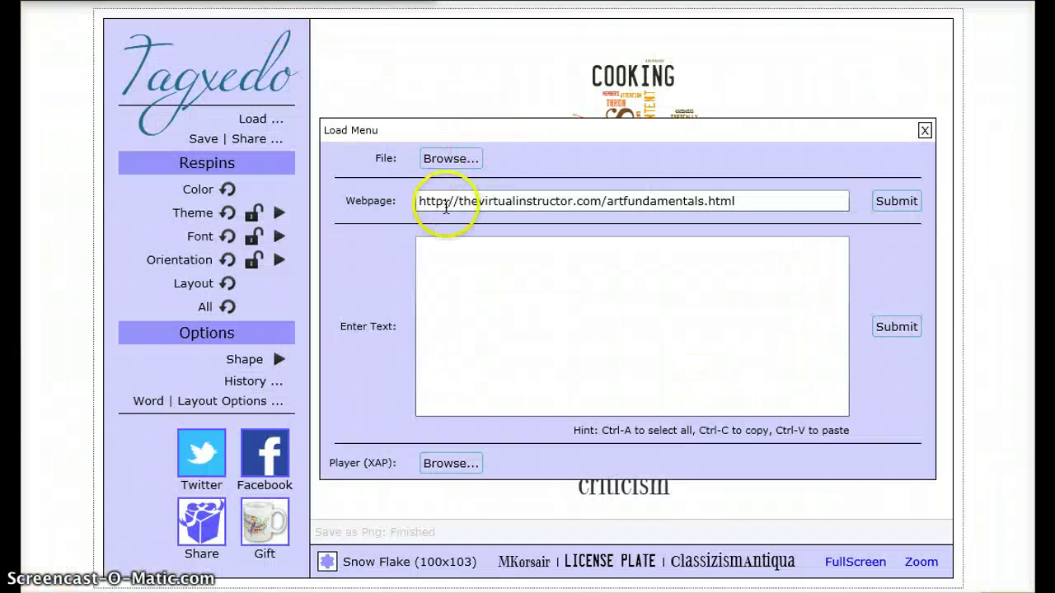
# Check how words are loaded from the webpage and from the entered text of the star-shaped cloud, closing the load options
pyautogui.click(905, 204)
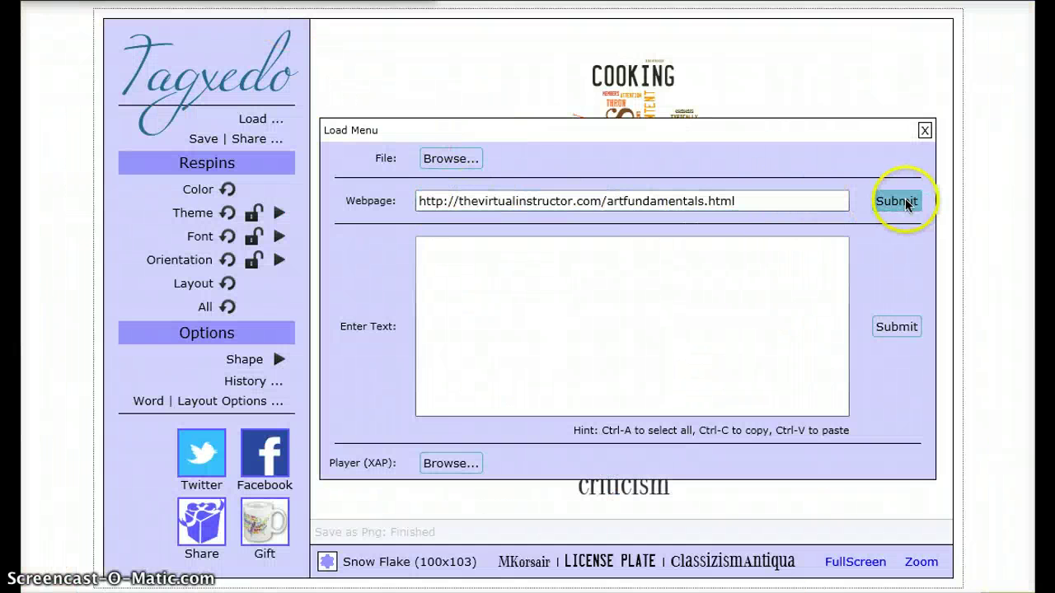
pyautogui.click(924, 131)
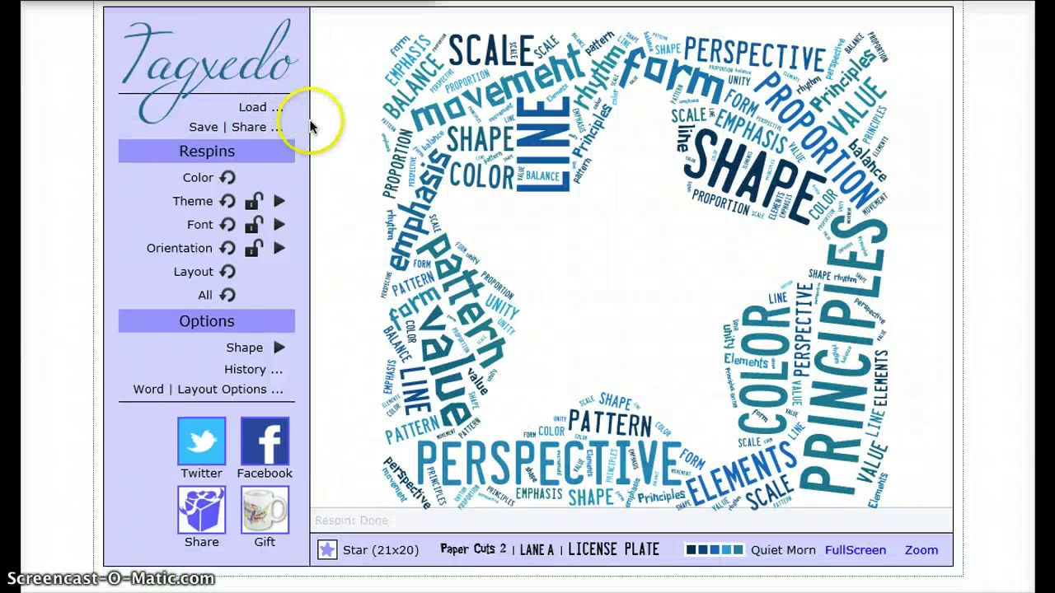
pyautogui.click(250, 108)
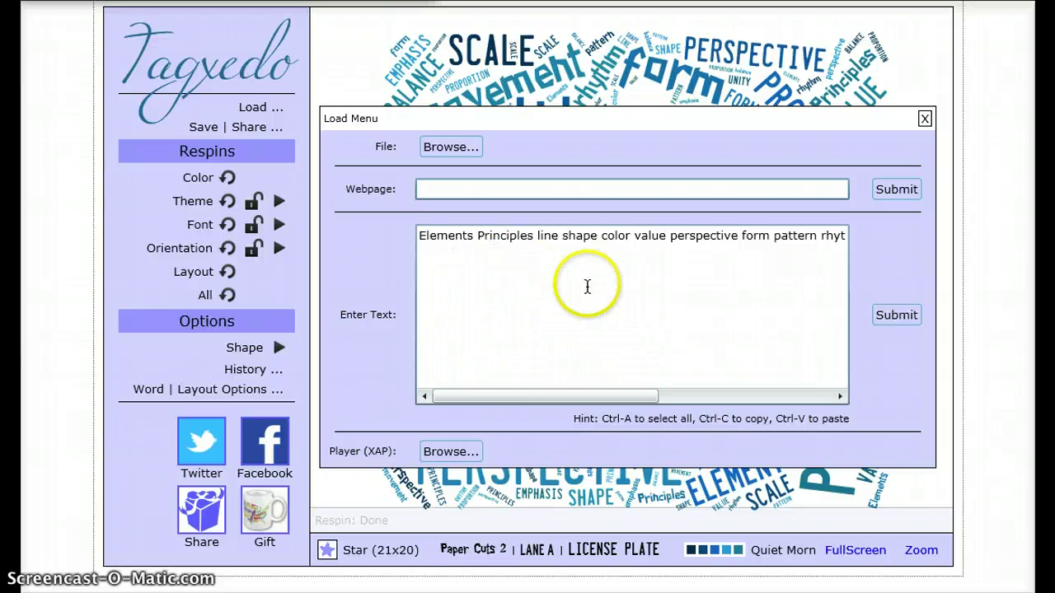
pyautogui.click(924, 122)
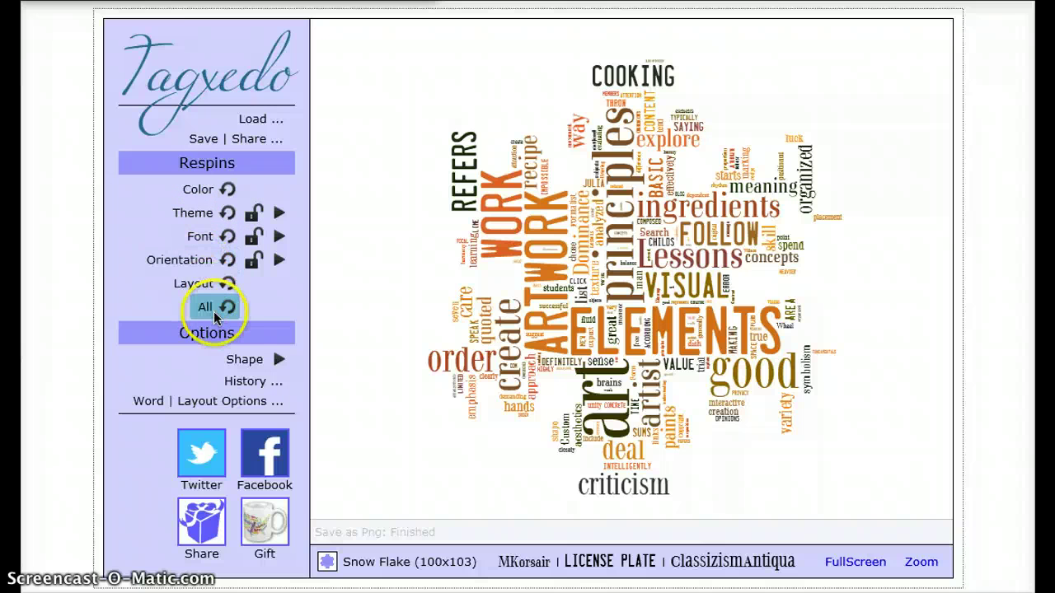
# Respin the snowflake word cloud's colors twice and cycle through several random color themes
pyautogui.click(216, 188)
pyautogui.click(217, 188)
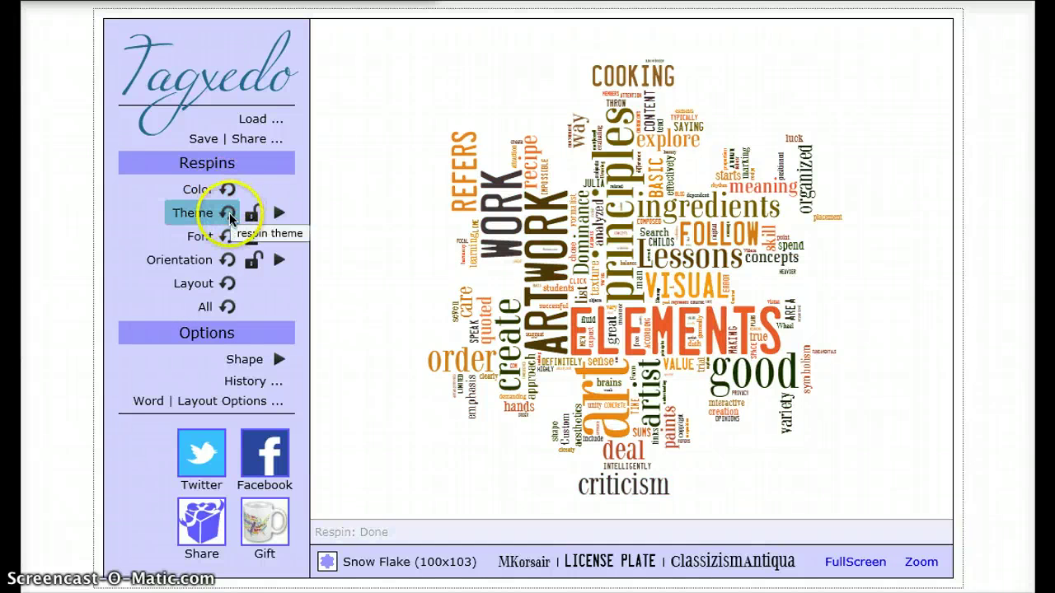
pyautogui.click(229, 213)
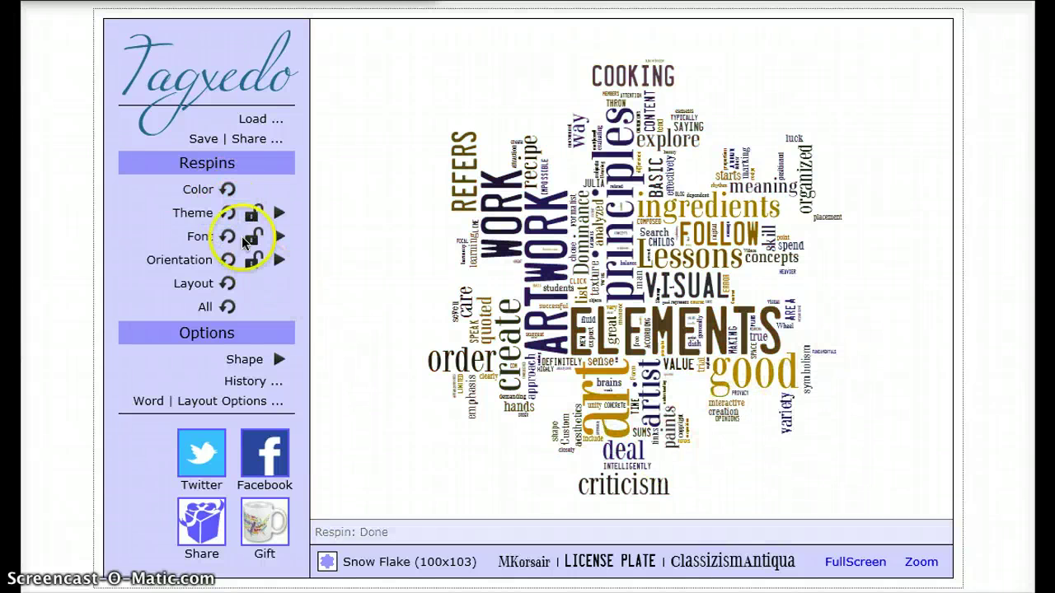
pyautogui.click(229, 212)
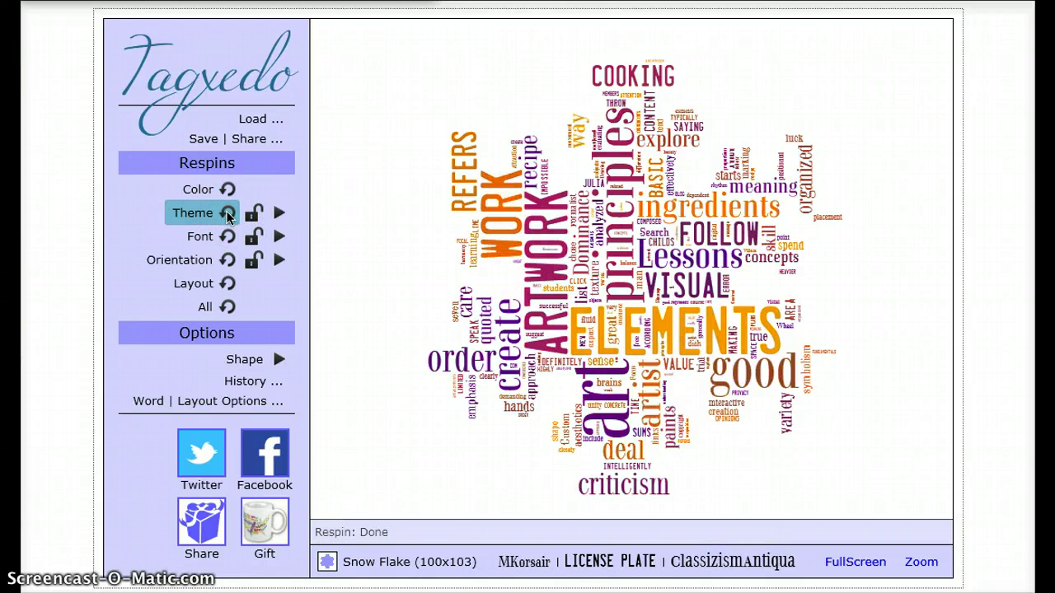
pyautogui.click(229, 212)
# Respin the cloud's font, orientation and layout one by one, and respin all settings together twice
pyautogui.click(226, 236)
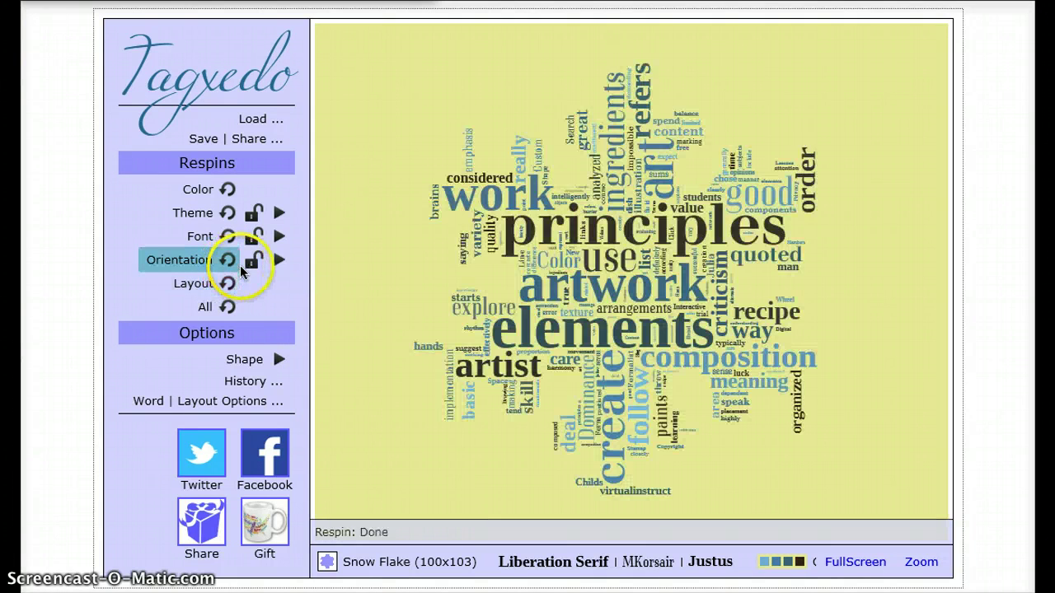
pyautogui.click(227, 260)
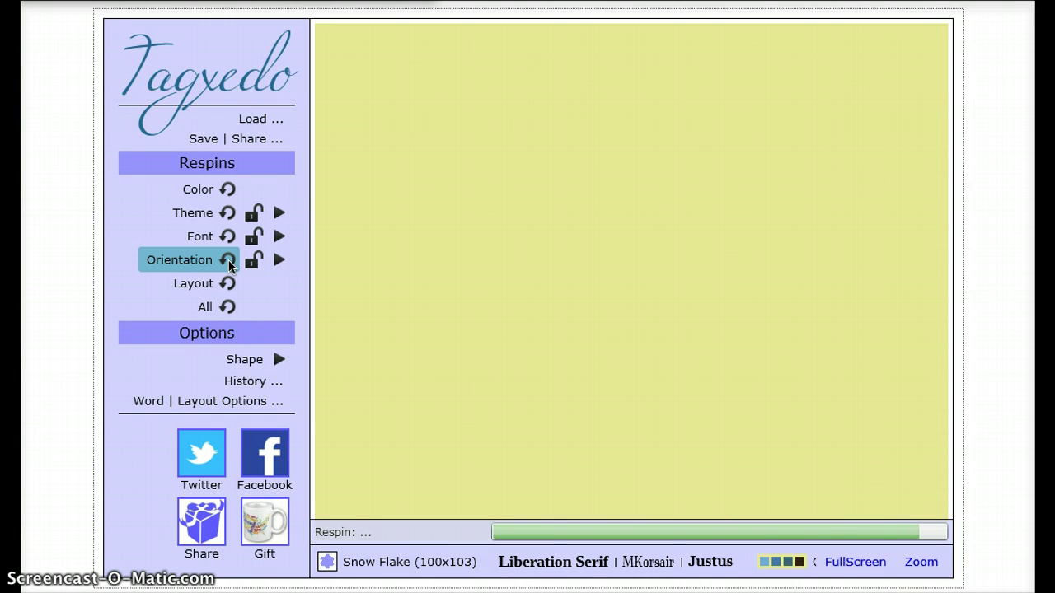
pyautogui.click(228, 283)
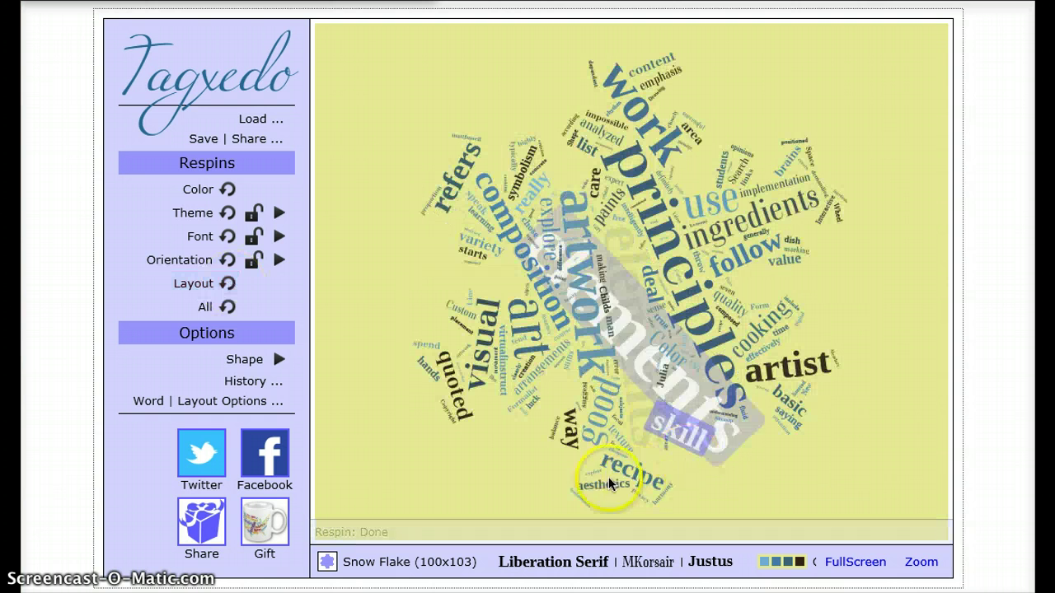
pyautogui.click(224, 303)
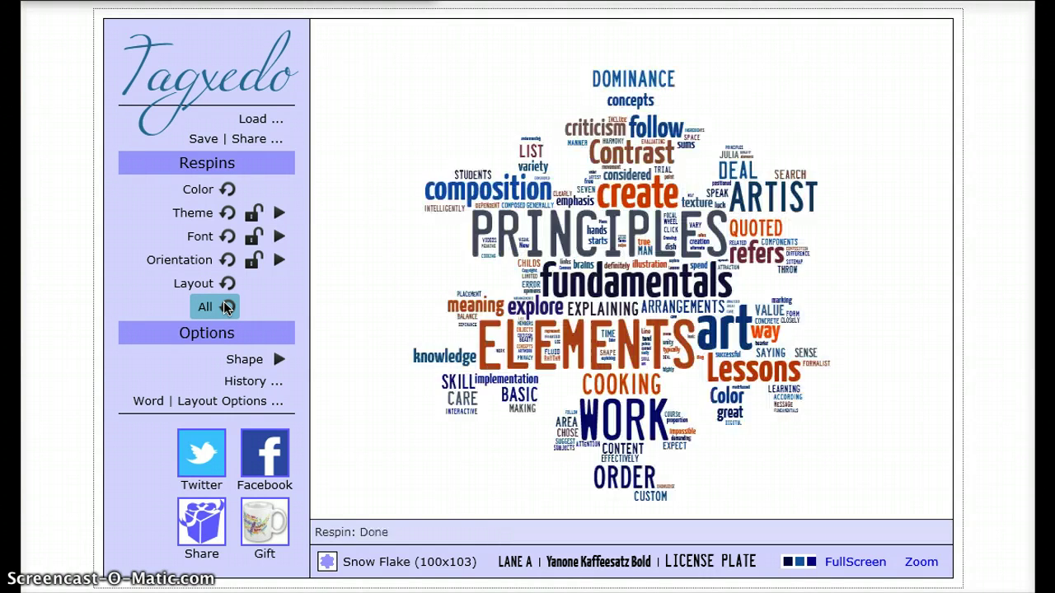
pyautogui.click(227, 306)
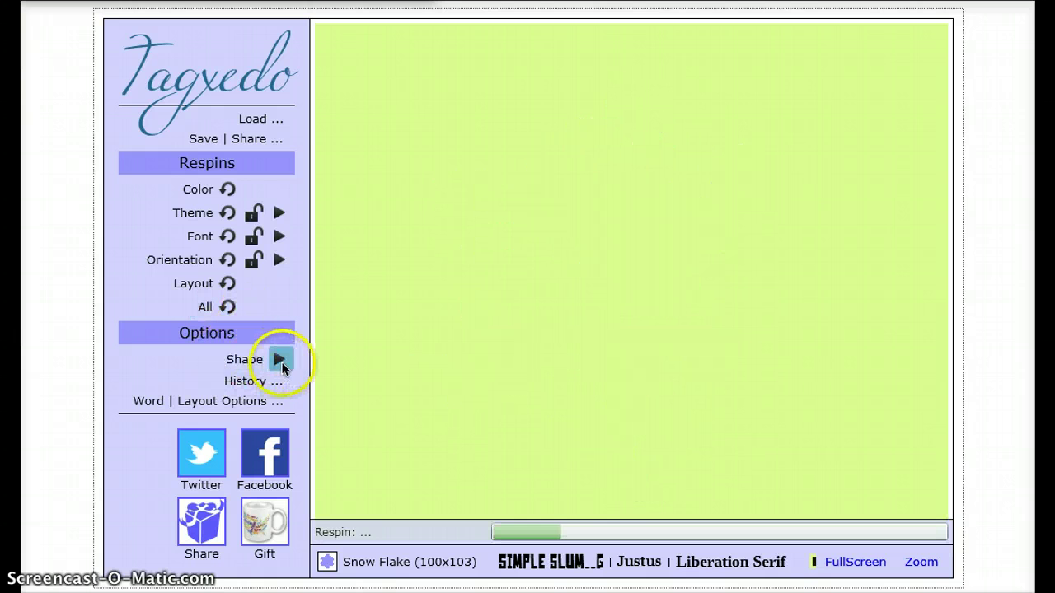
# Open the cloud's shape choices and browse them in both directions, from the cloud and animal shapes to the trees and yin-yang
pyautogui.click(279, 361)
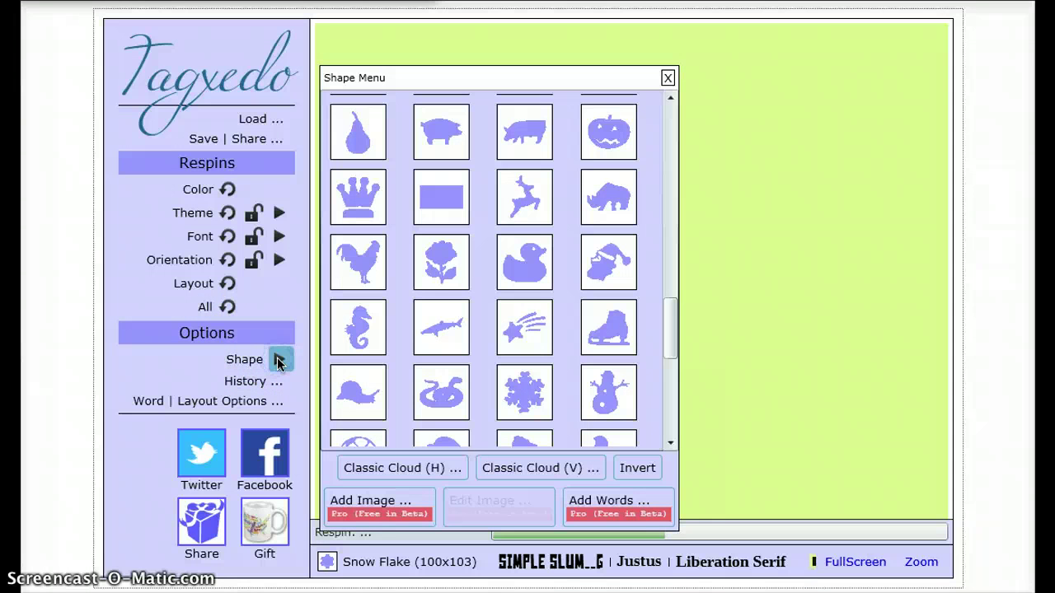
pyautogui.click(358, 197)
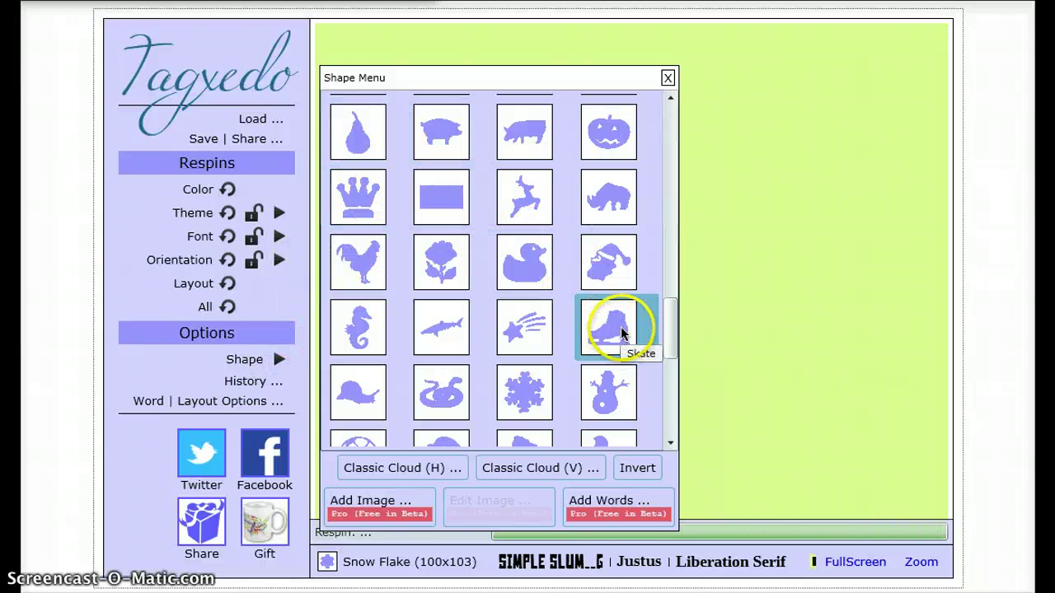
pyautogui.scroll(6, 620, 329)
pyautogui.scroll(-6, 622, 332)
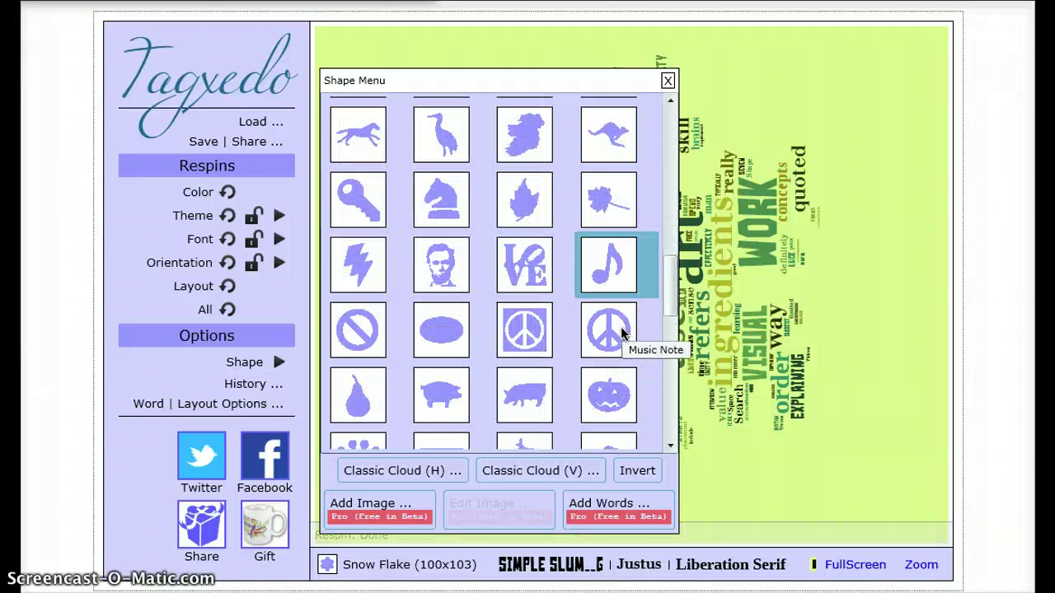
pyautogui.scroll(1, 622, 332)
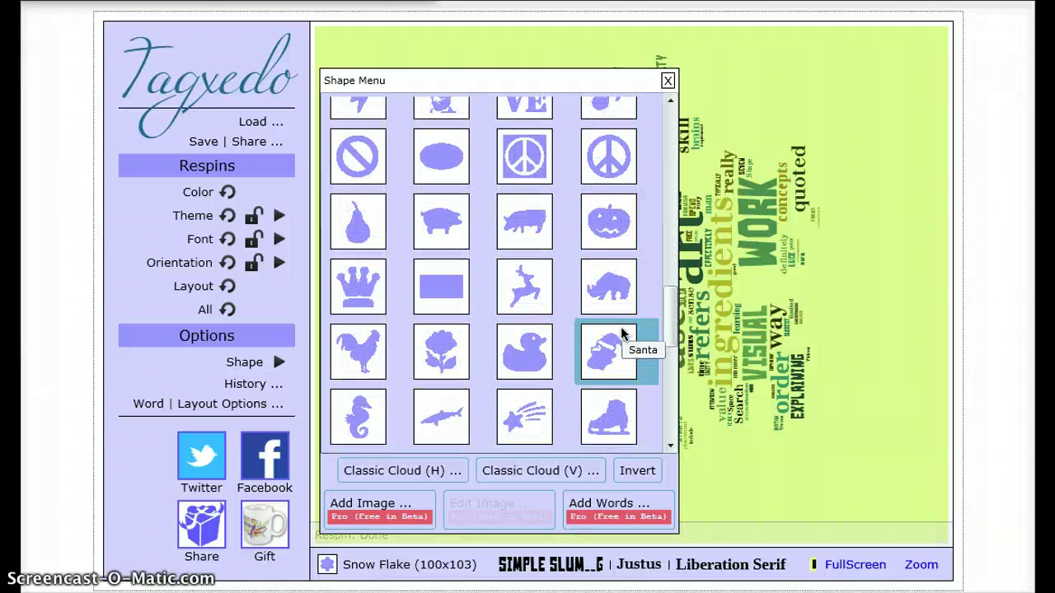
pyautogui.click(608, 221)
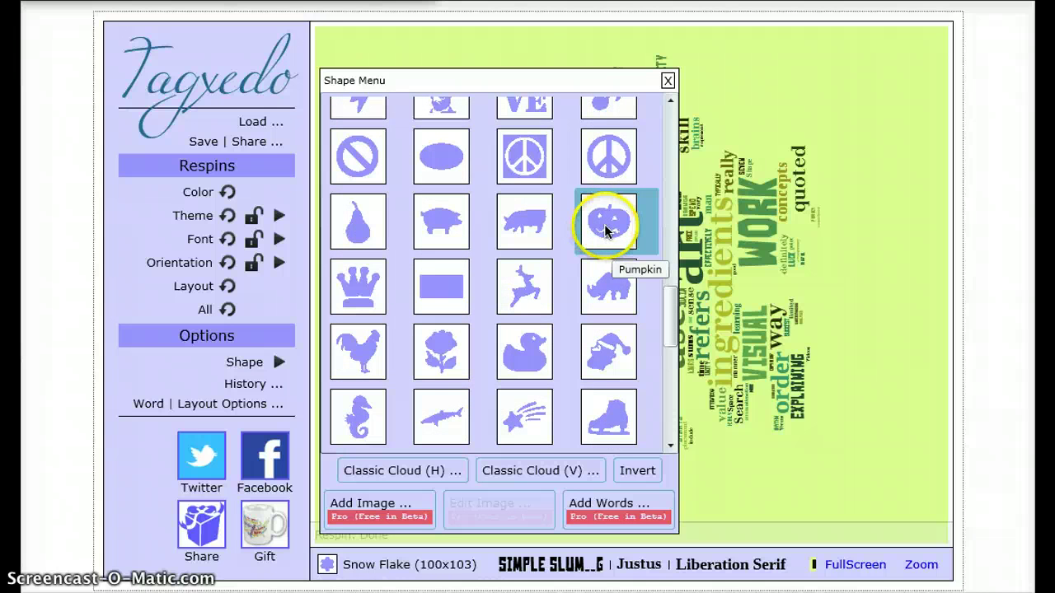
pyautogui.scroll(4, 506, 287)
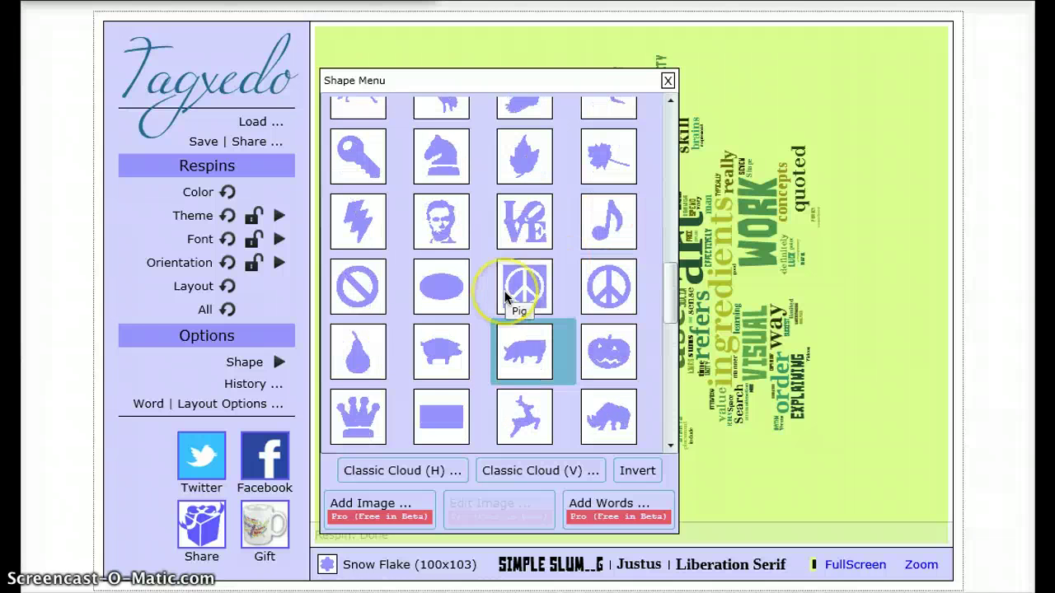
pyautogui.scroll(2, 506, 296)
pyautogui.scroll(1, 506, 298)
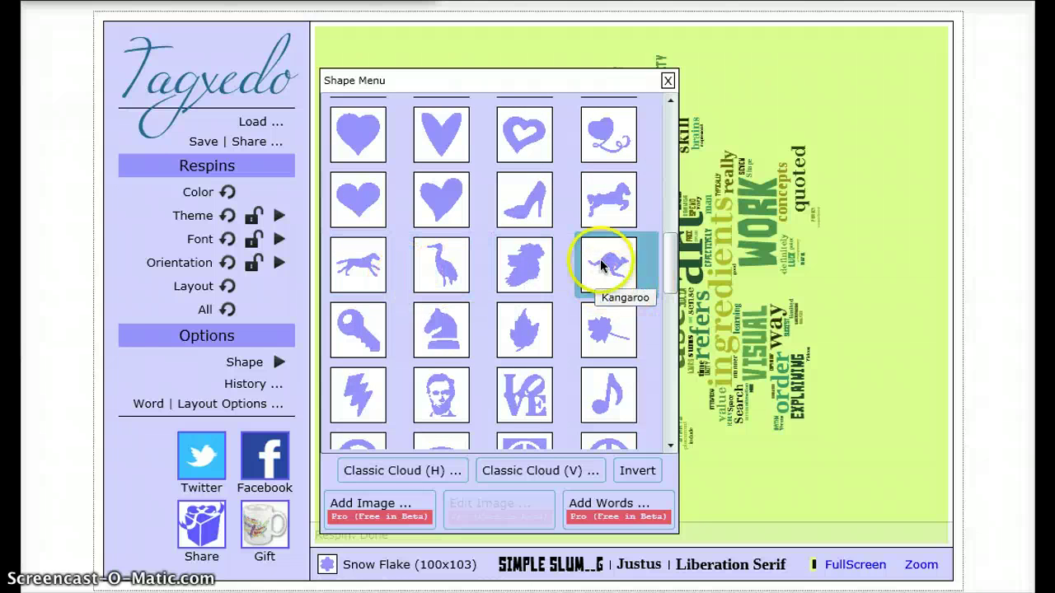
pyautogui.scroll(5, 606, 270)
pyautogui.scroll(3, 605, 272)
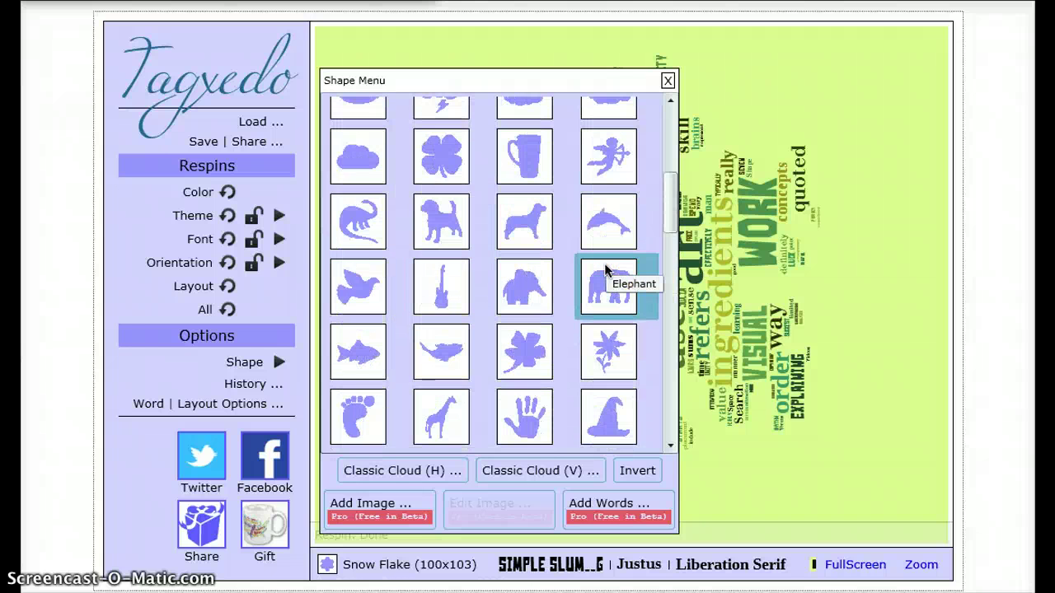
pyautogui.scroll(-6, 607, 275)
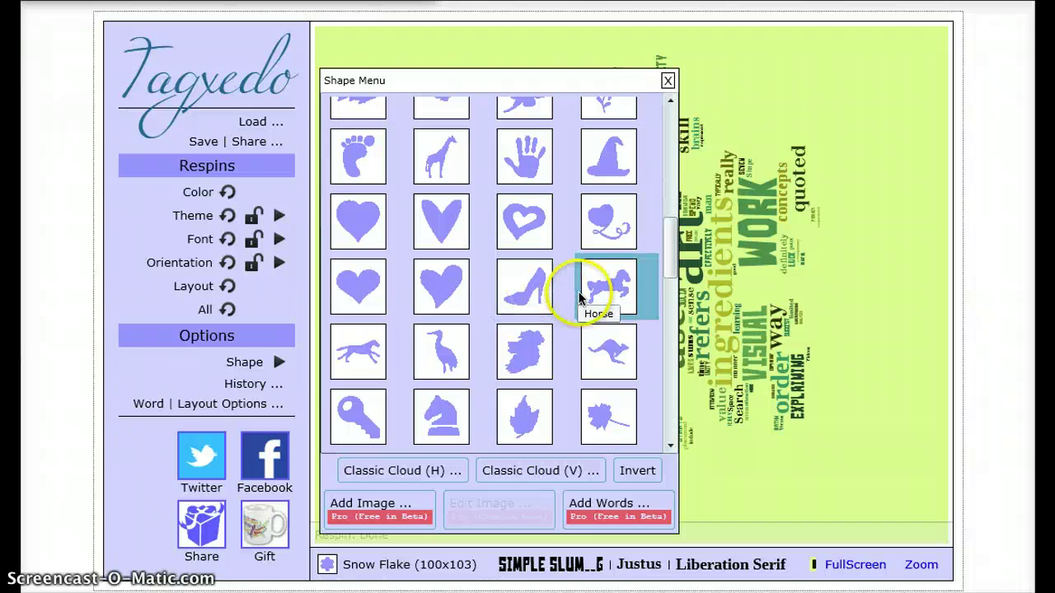
pyautogui.scroll(-15, 579, 298)
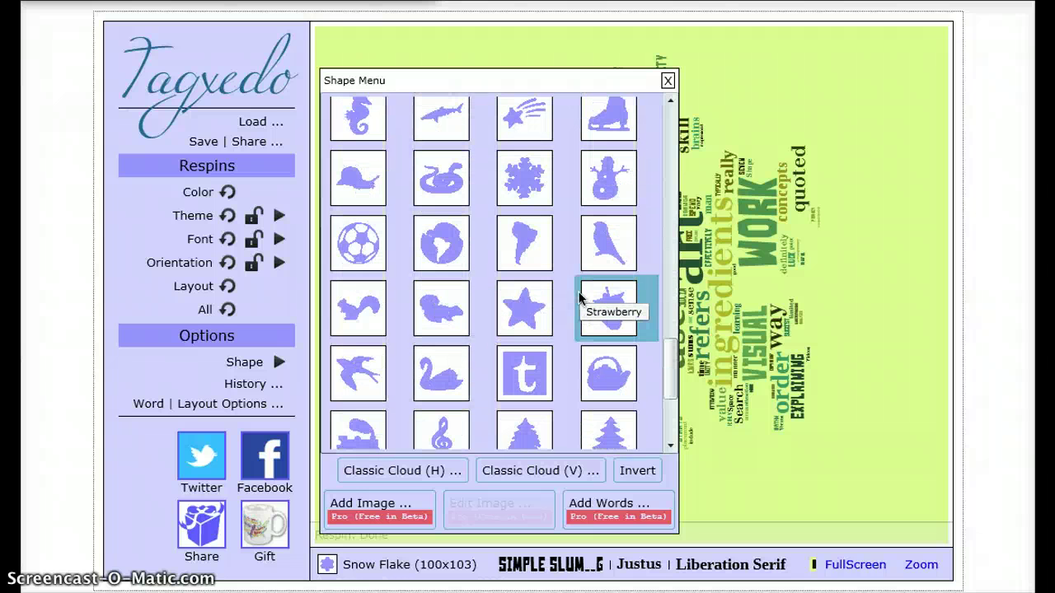
pyautogui.scroll(-5, 579, 298)
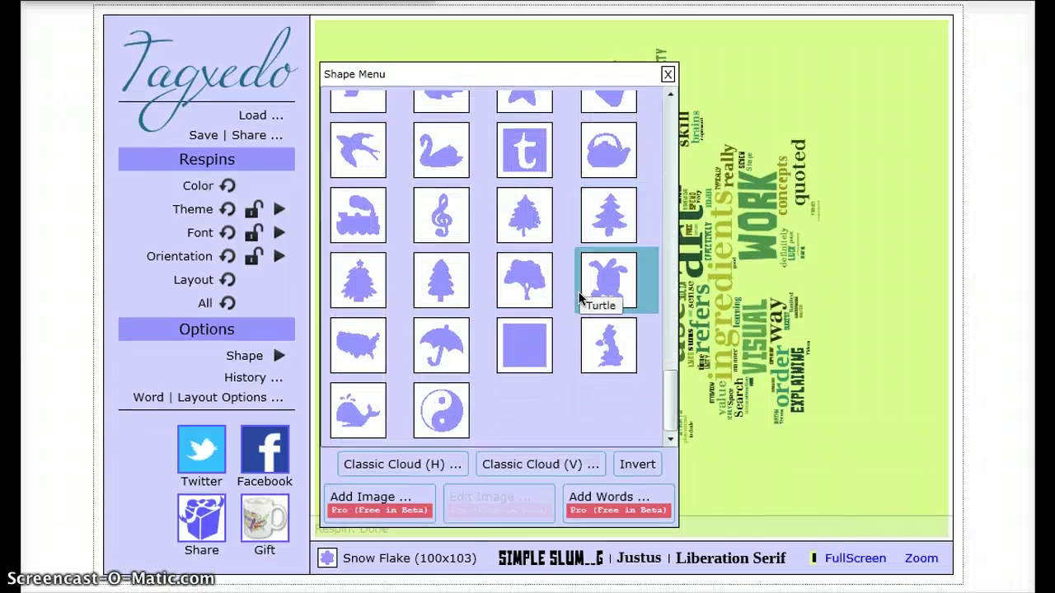
# Set the word cloud's shape to Turtle and close the shape choices
pyautogui.scroll(2, 580, 298)
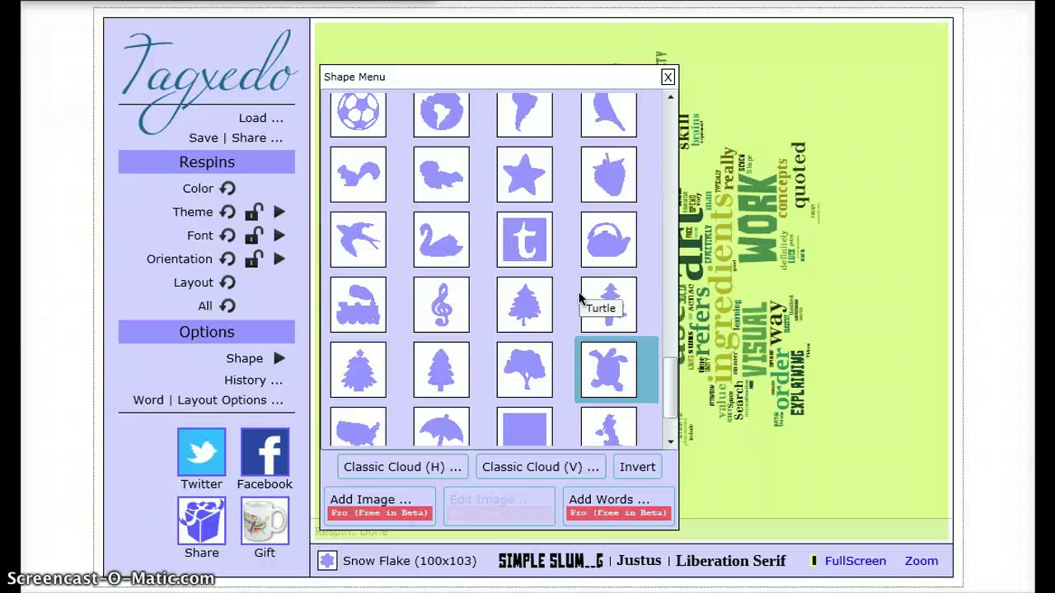
pyautogui.scroll(1, 579, 299)
pyautogui.scroll(-1, 608, 297)
pyautogui.click(606, 354)
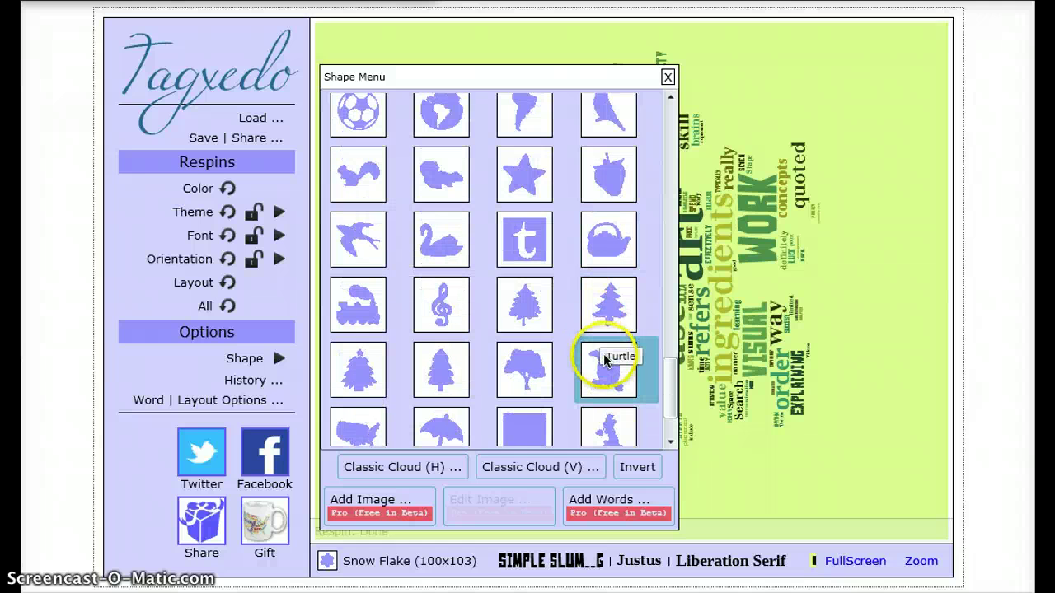
pyautogui.click(605, 356)
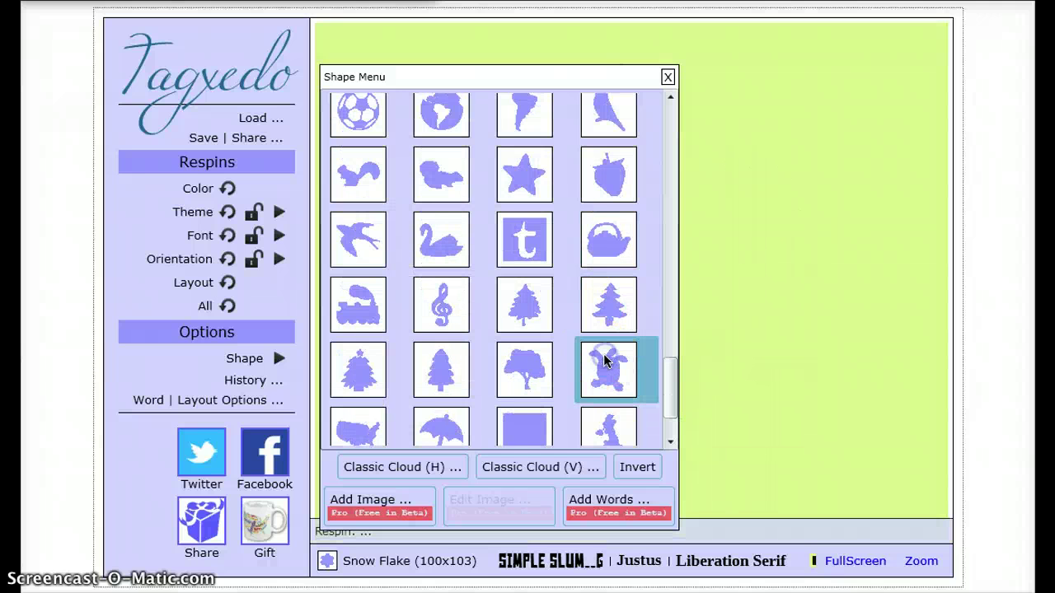
pyautogui.click(667, 78)
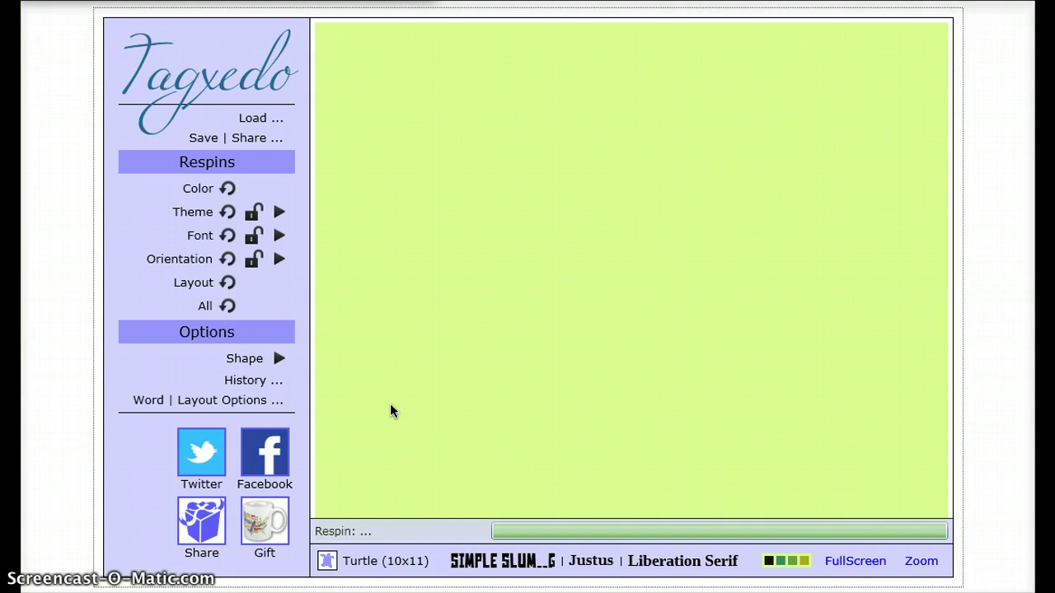
pyautogui.click(582, 321)
pyautogui.click(394, 274)
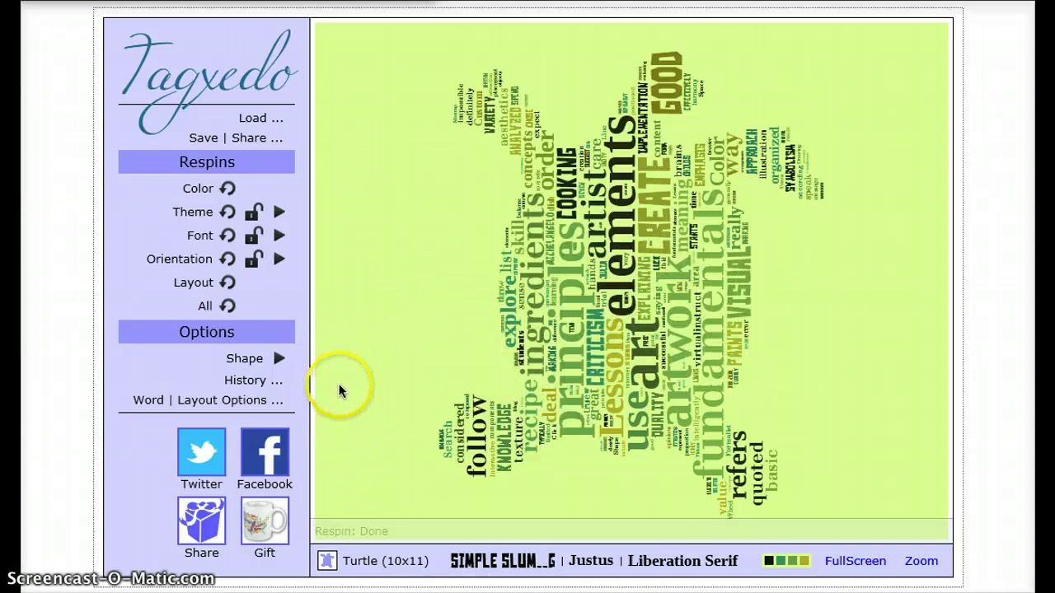
# Invert the shape choices to examine their reversed versions, and close them without picking a new shape
pyautogui.click(277, 361)
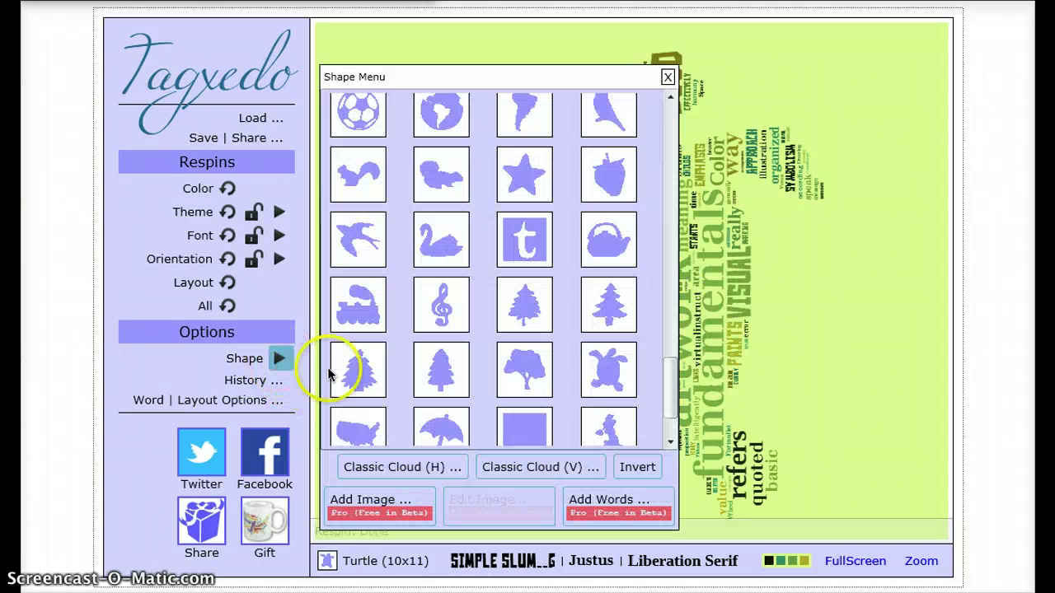
pyautogui.click(639, 467)
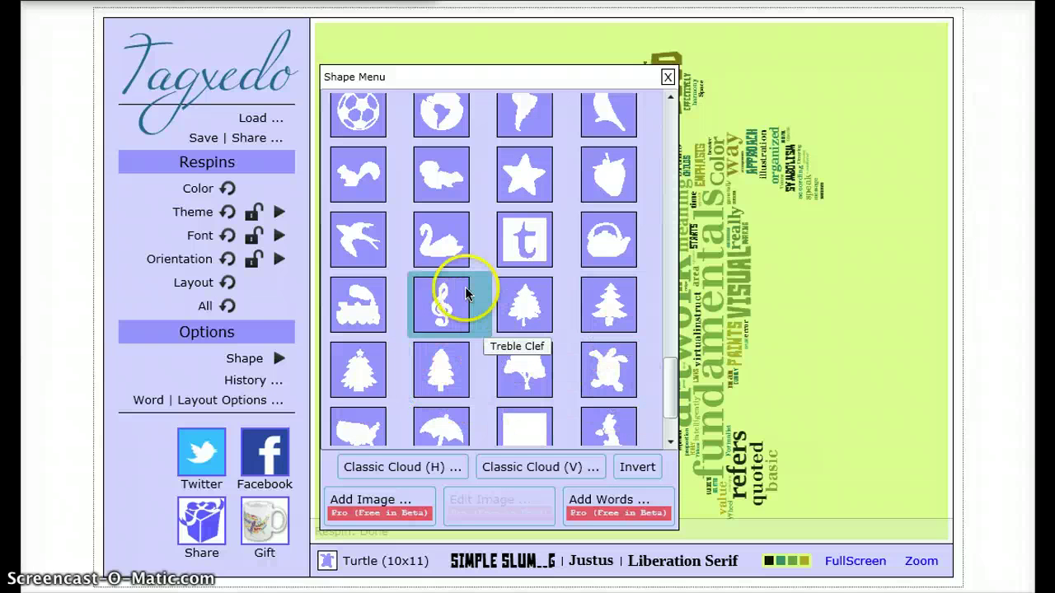
pyautogui.click(630, 239)
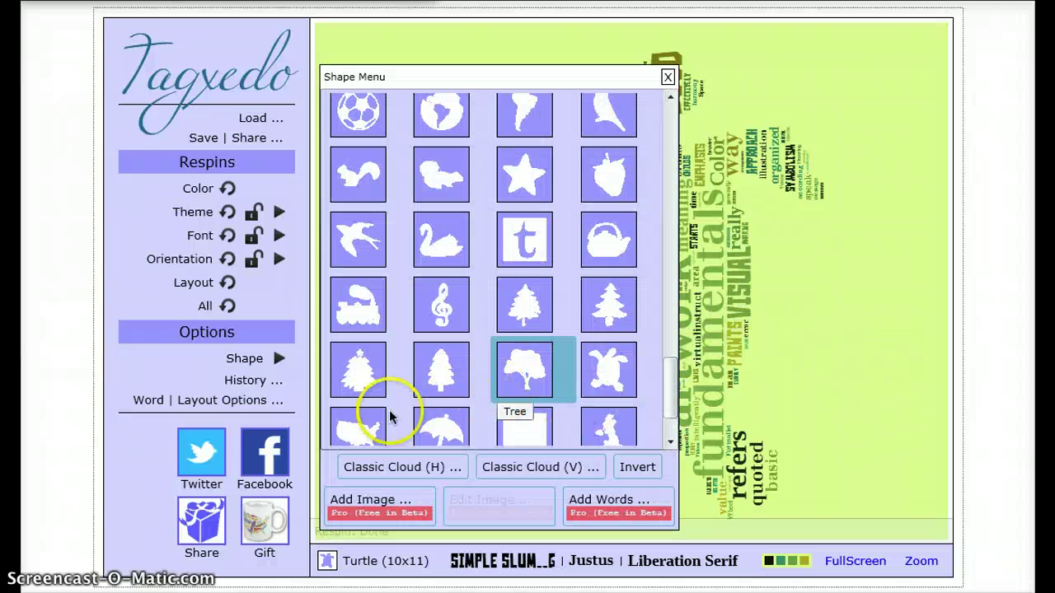
pyautogui.click(667, 76)
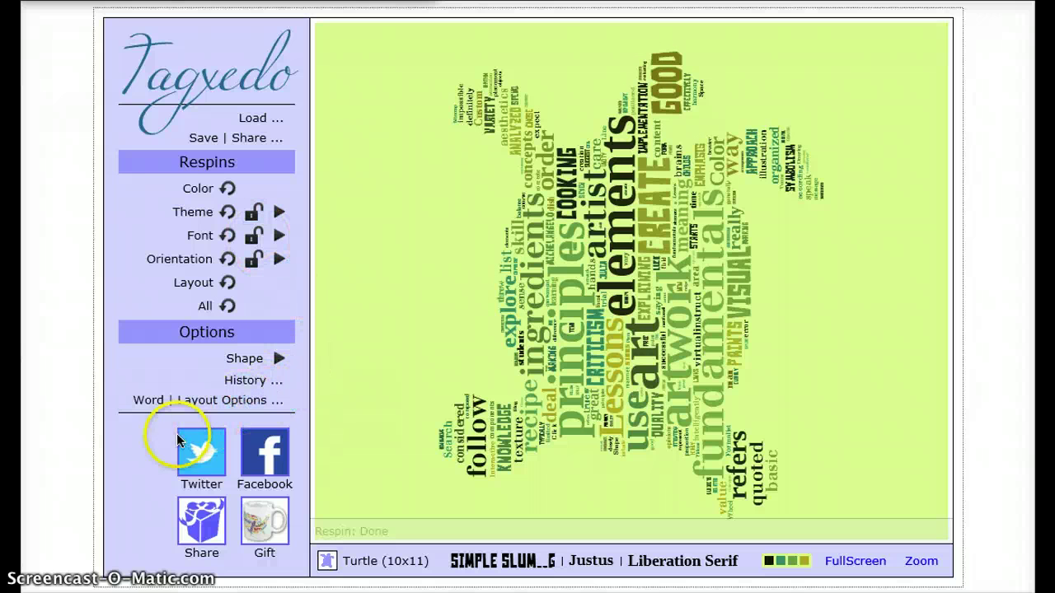
# Check the sharing and gift options, and open the turtle cloud's save options at the image formats and sizes
pyautogui.scroll(-2, 151, 472)
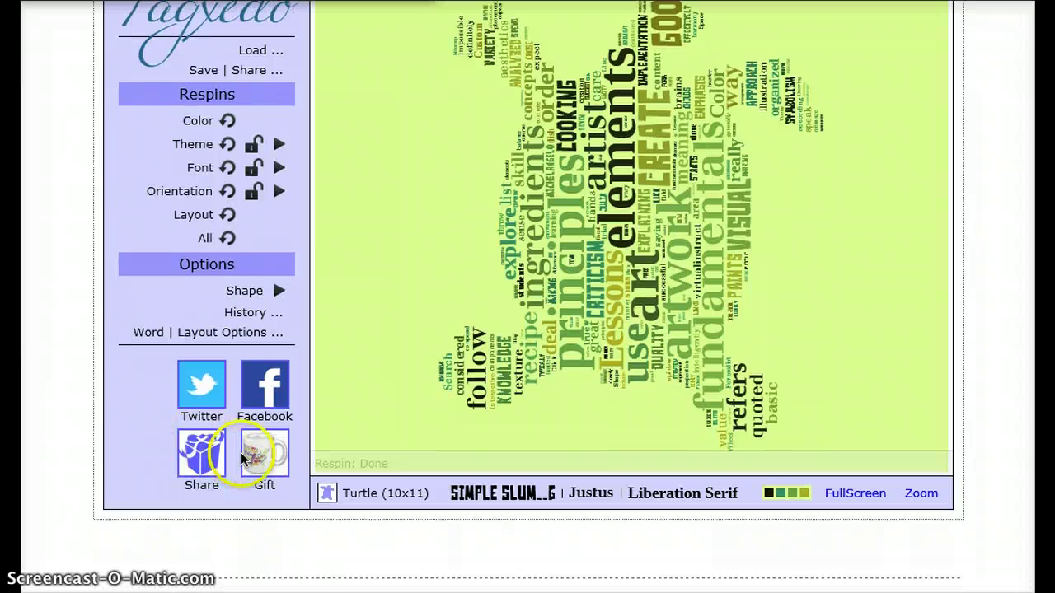
pyautogui.click(262, 460)
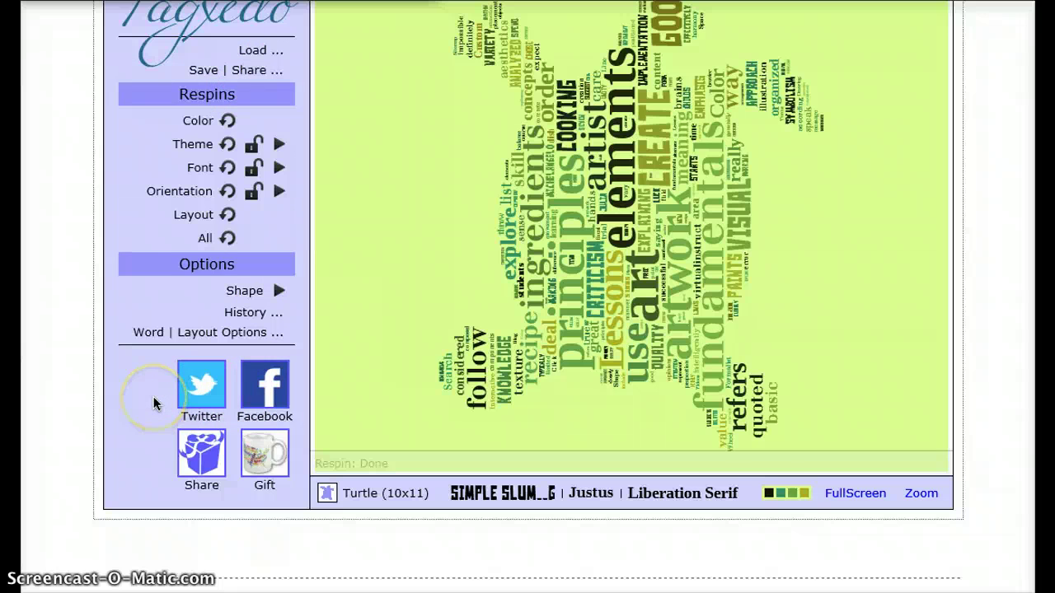
pyautogui.scroll(3, 154, 396)
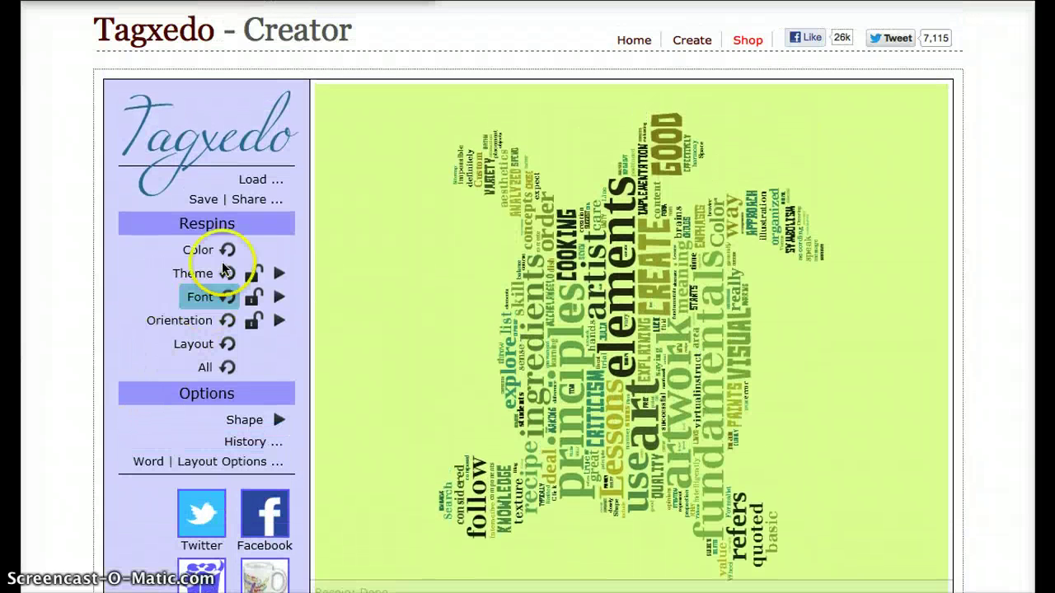
pyautogui.click(248, 199)
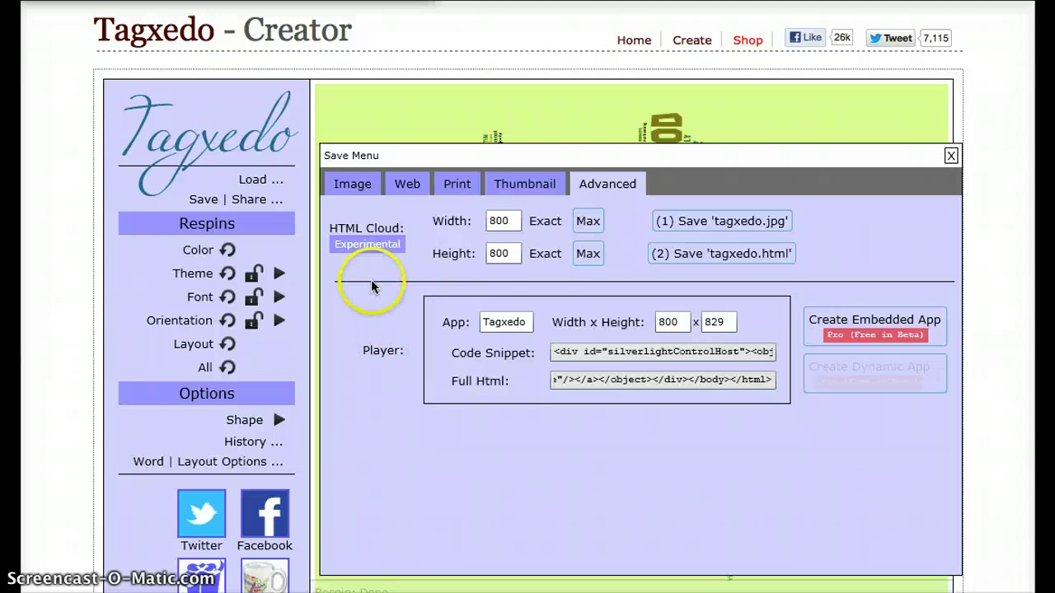
pyautogui.click(360, 187)
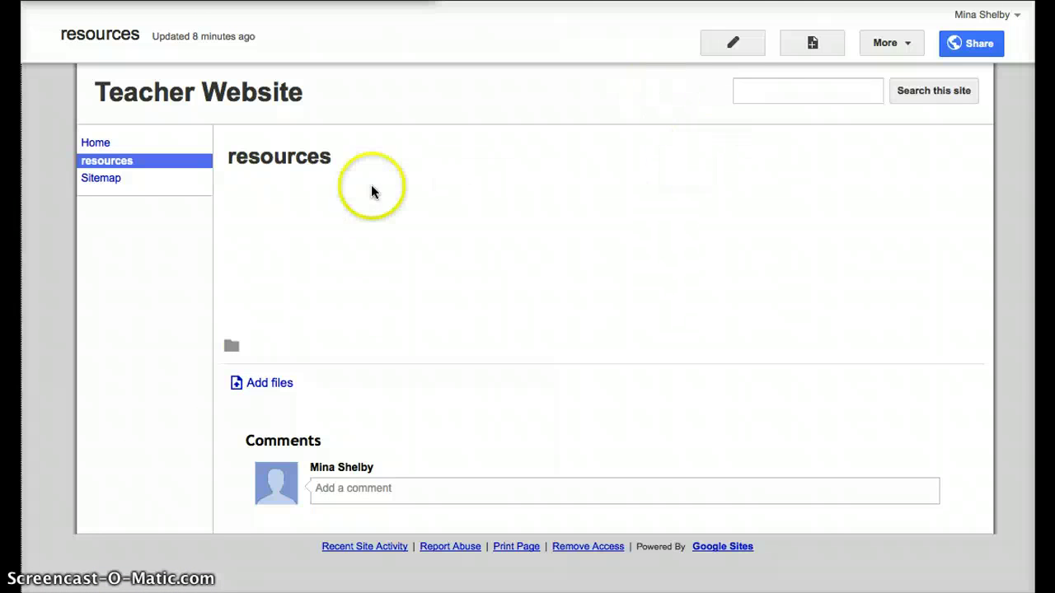
# Insert the uploaded word cloud image taxedopicture.png into the resources page of Teacher Website and save the page
pyautogui.click(740, 37)
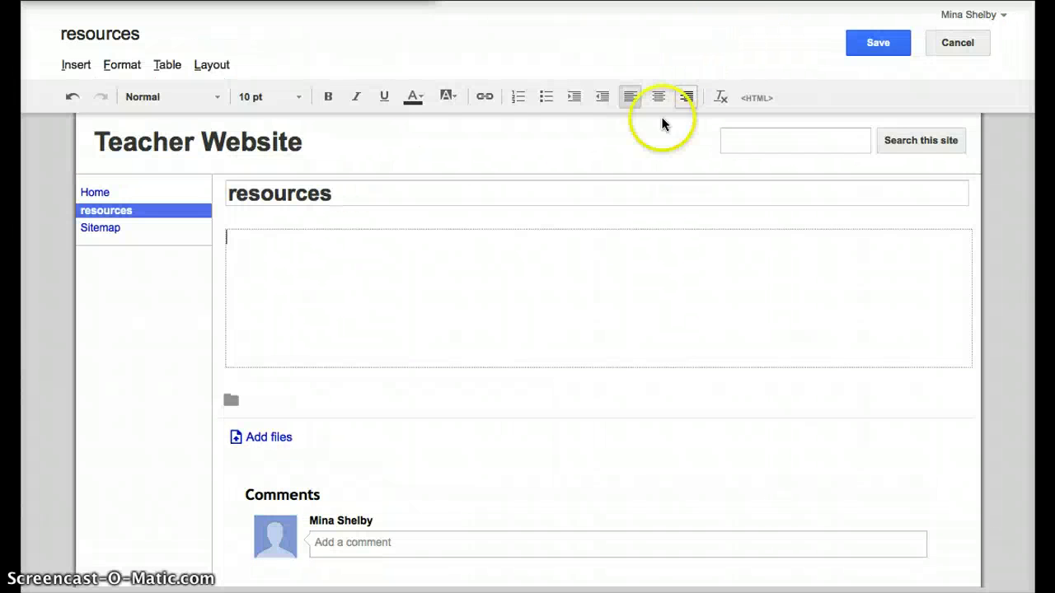
pyautogui.click(76, 64)
pyautogui.click(120, 126)
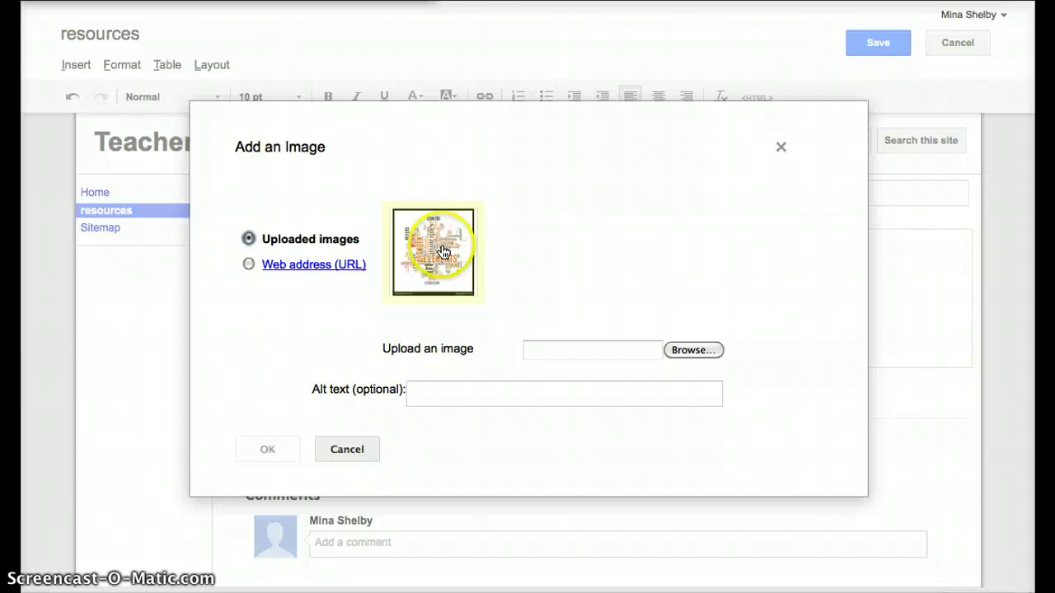
pyautogui.click(442, 252)
pyautogui.click(278, 448)
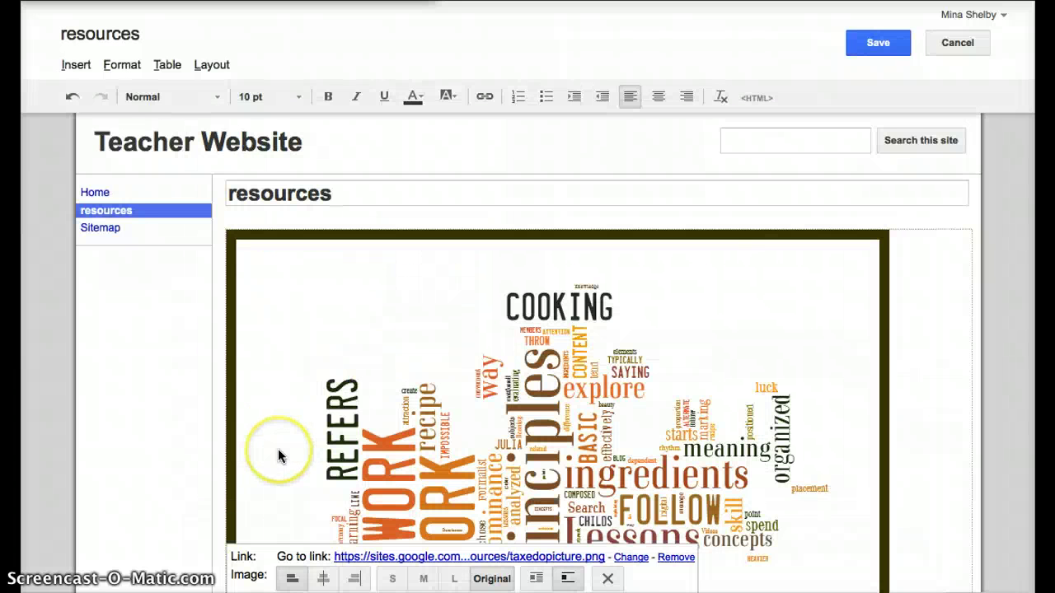
pyautogui.scroll(-5, 937, 319)
pyautogui.scroll(4, 937, 315)
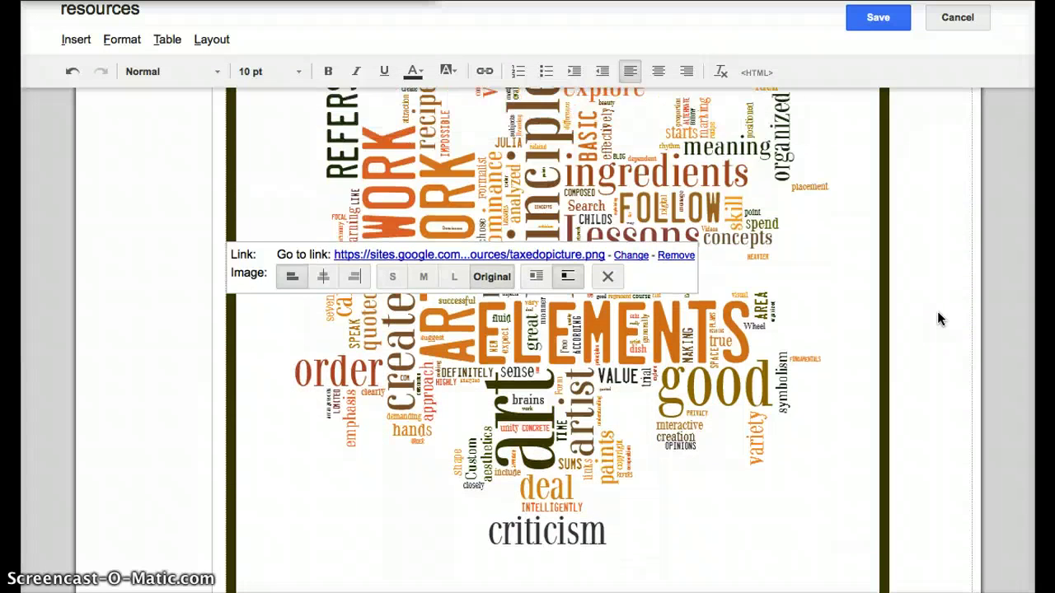
pyautogui.click(881, 20)
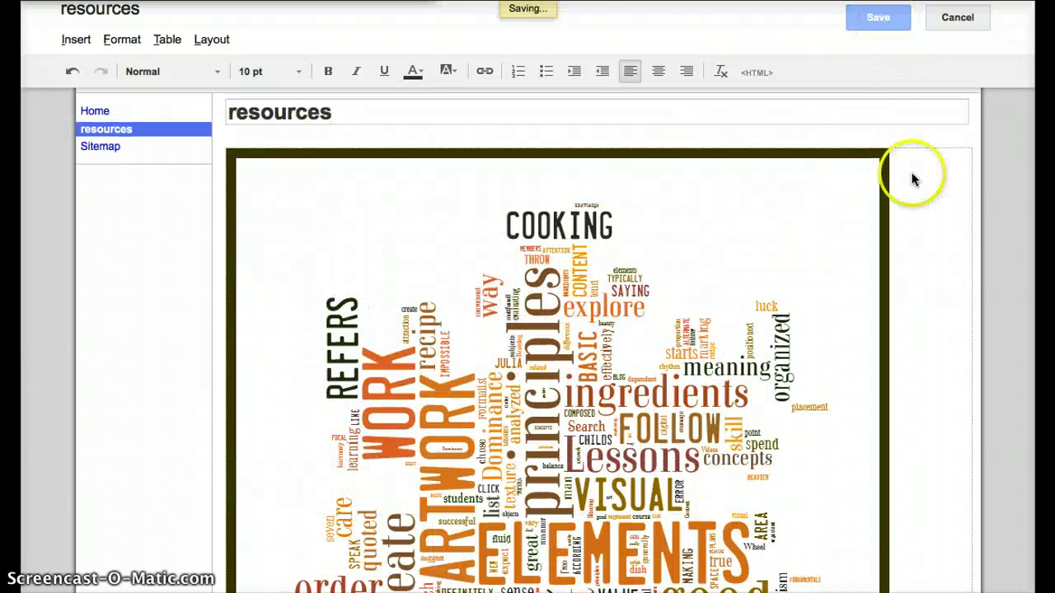
# Look over the word cloud on the saved resources page, and return to Tagxedo to close the save options
pyautogui.scroll(-4, 982, 239)
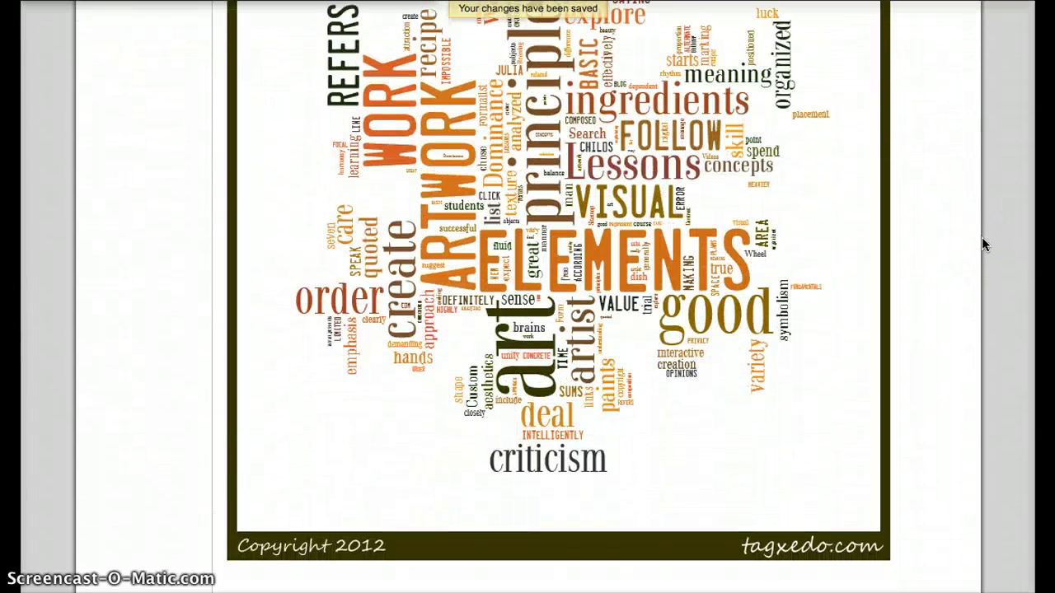
pyautogui.scroll(4, 981, 239)
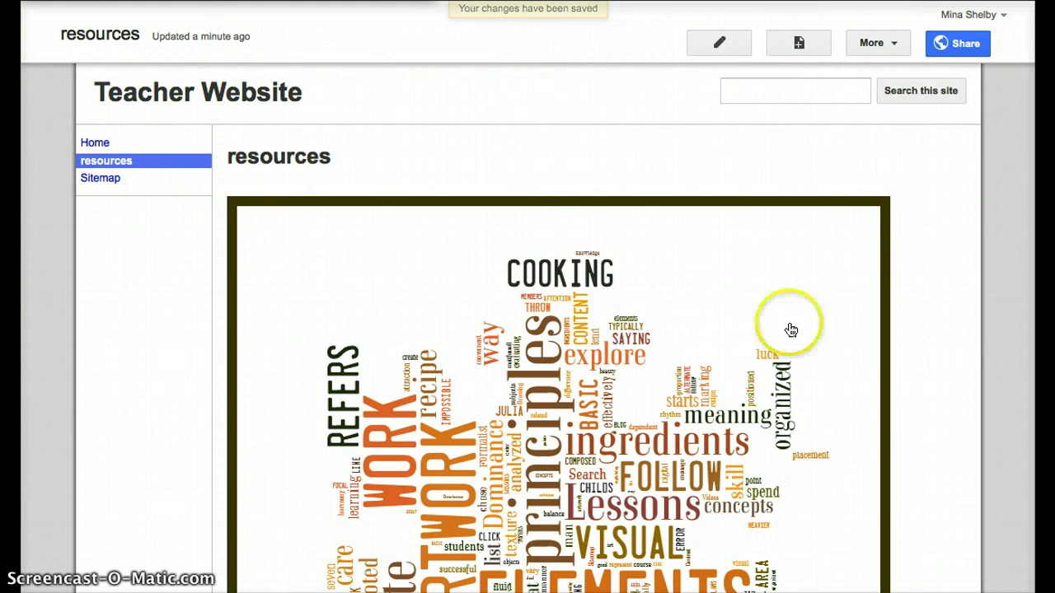
pyautogui.scroll(-5, 791, 317)
pyautogui.scroll(4, 804, 301)
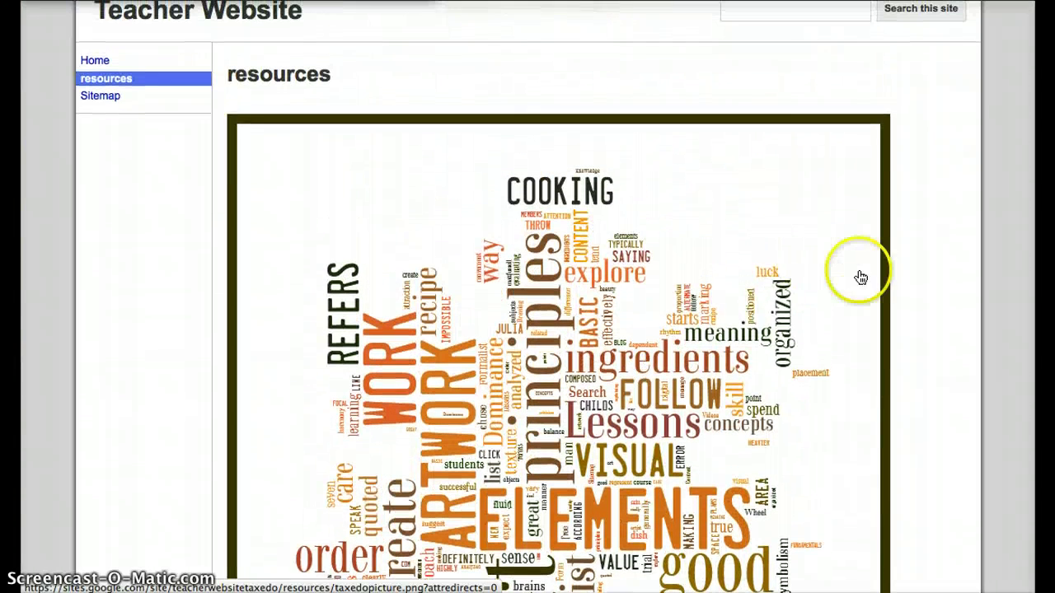
pyautogui.scroll(1, 857, 276)
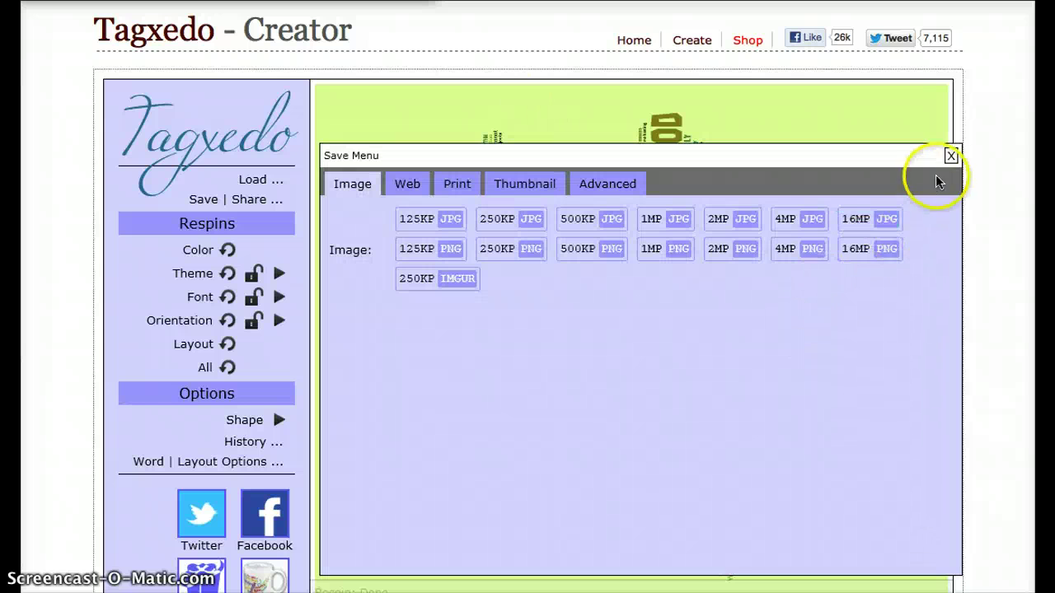
pyautogui.click(952, 155)
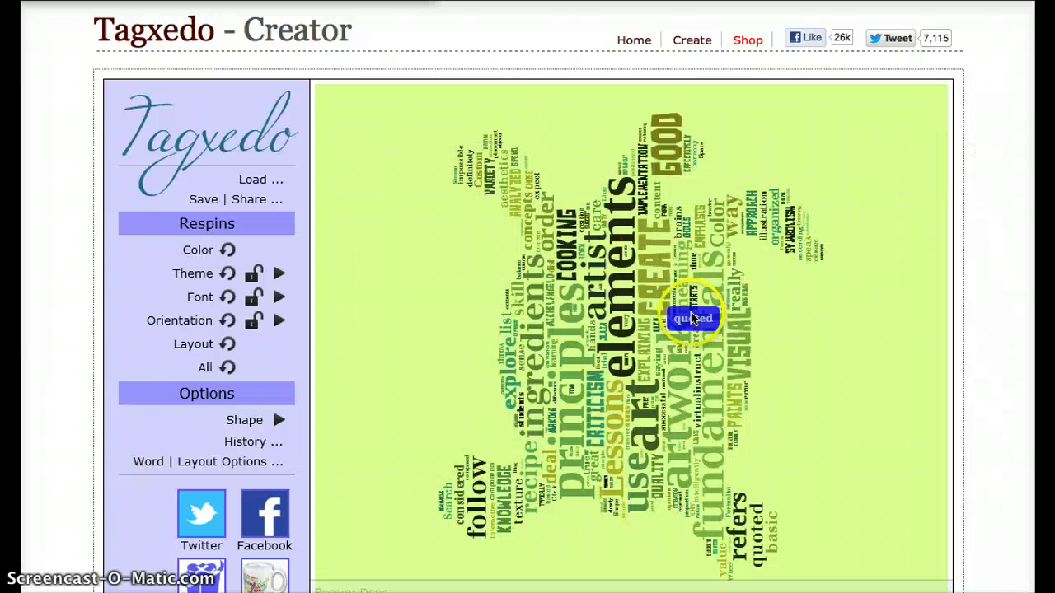
# Generate the turtle cloud's embedded player code in the advanced save options and copy its full HTML
pyautogui.moveTo(636, 293)
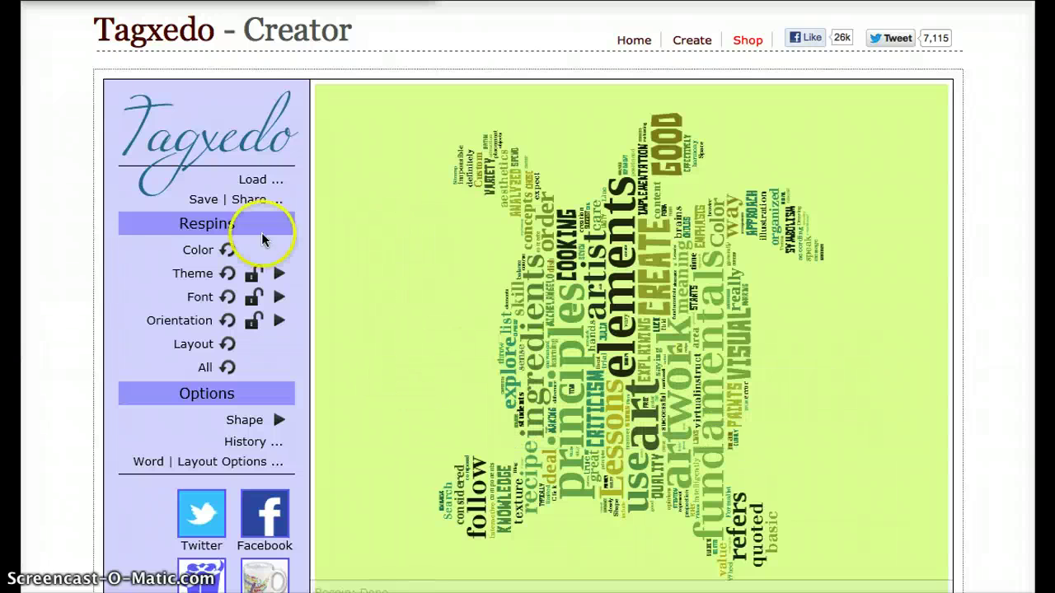
pyautogui.click(246, 200)
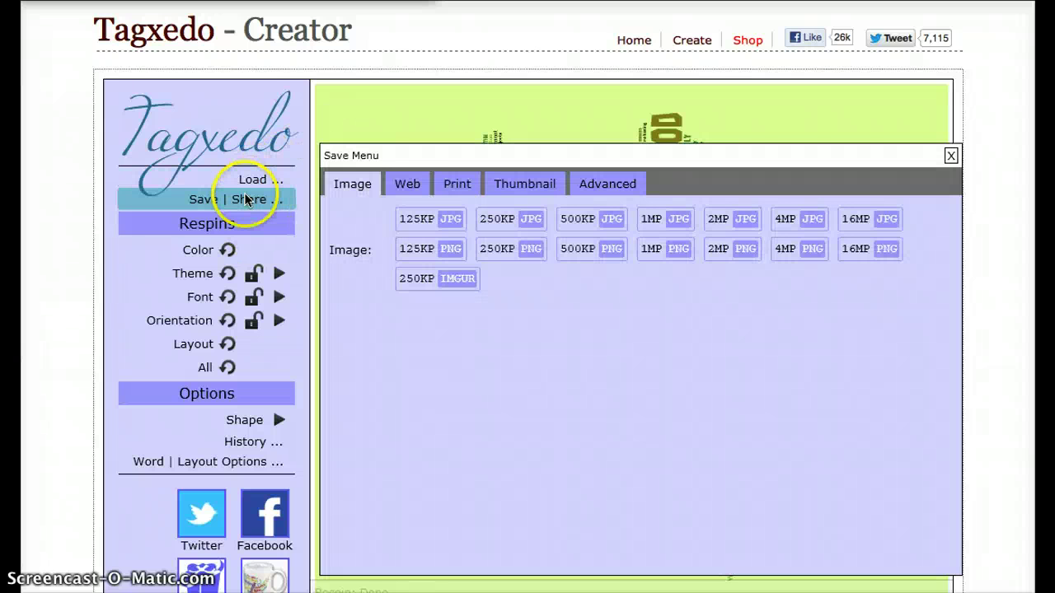
pyautogui.click(410, 188)
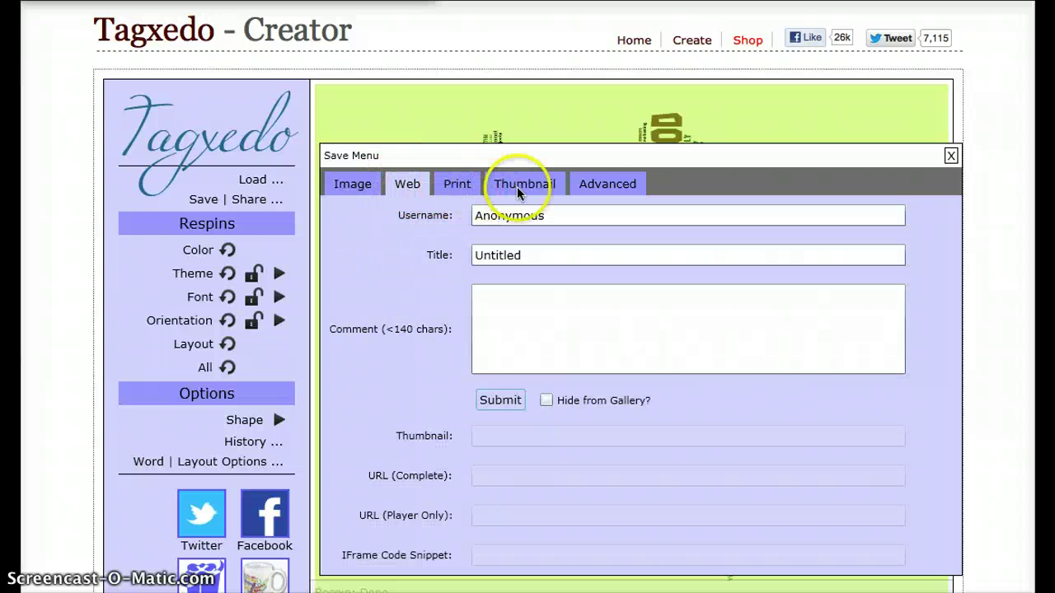
pyautogui.click(603, 191)
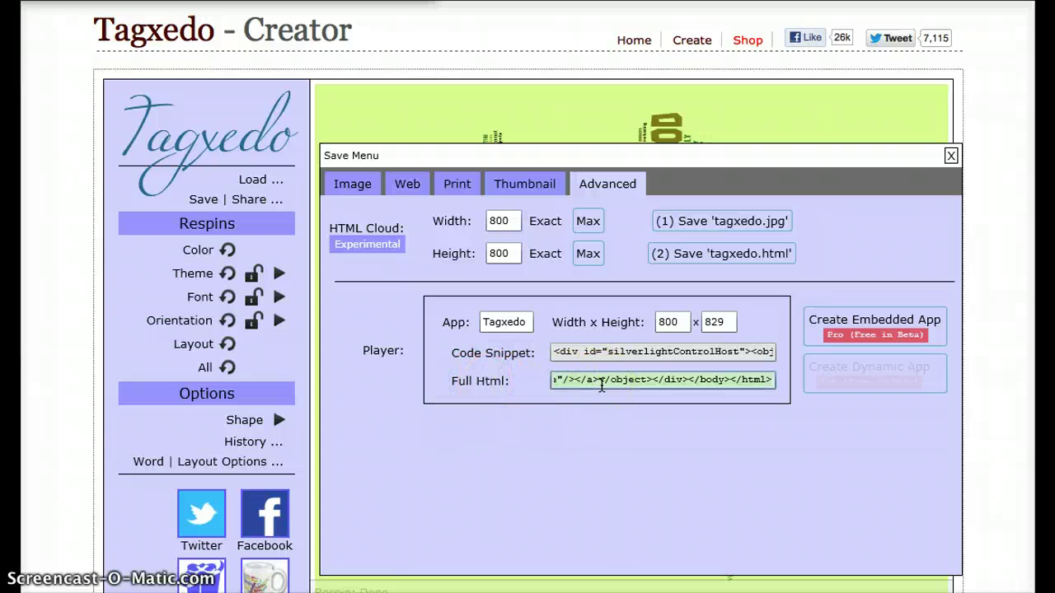
# Switch to Teacher Website, paste the copied Tagxedo player HTML below the image code in the resources page's HTML source, and save the page
pyautogui.click(595, 122)
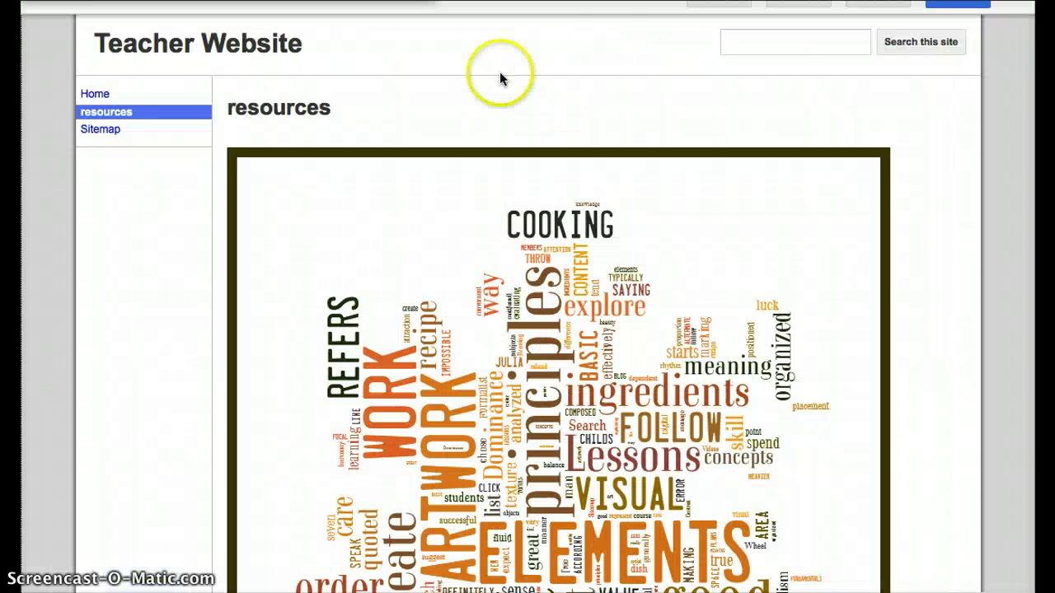
pyautogui.scroll(1, 762, 125)
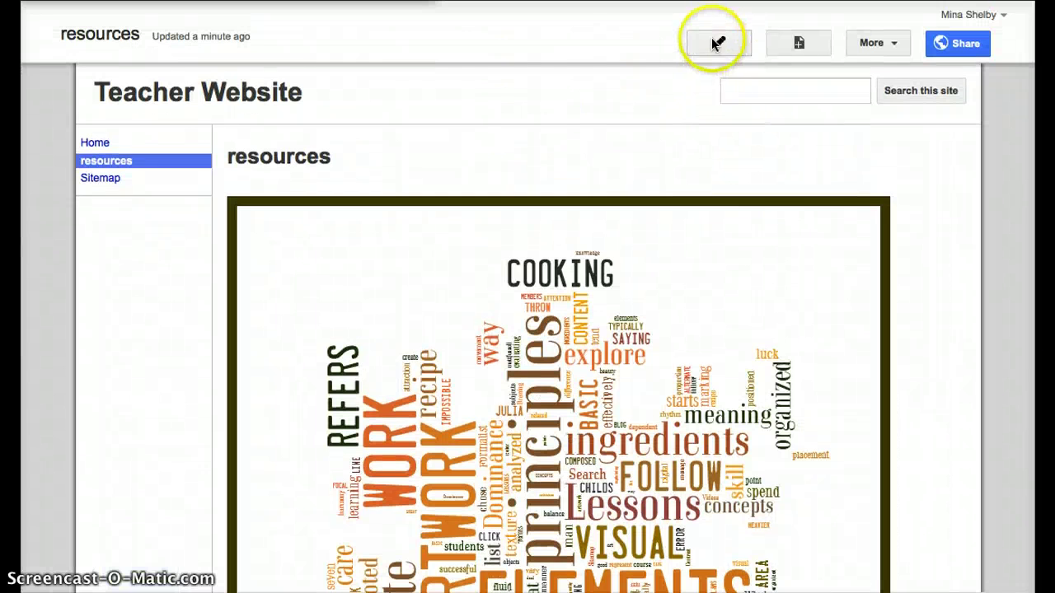
pyautogui.click(715, 43)
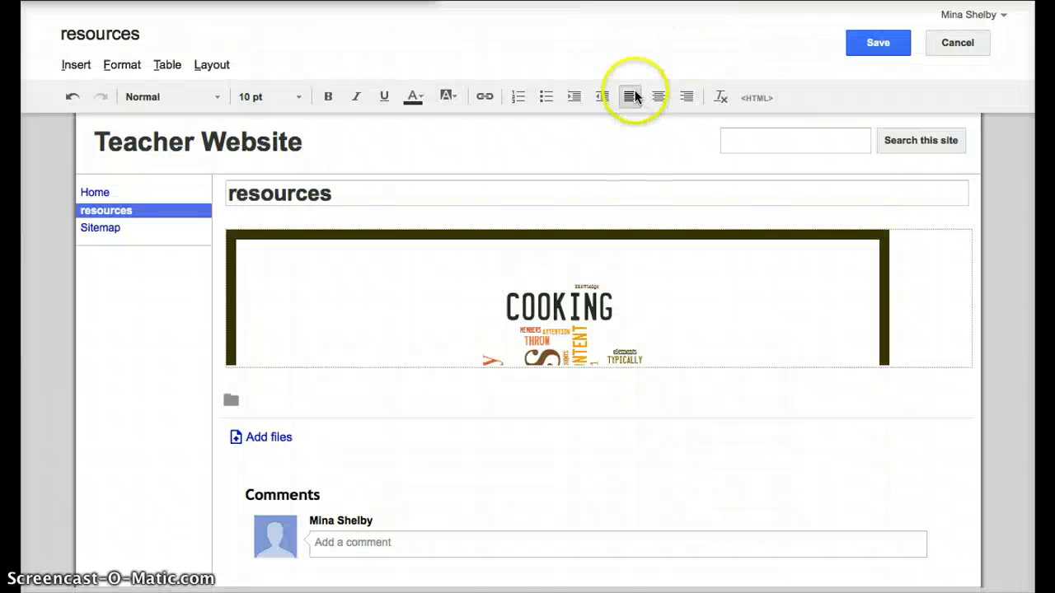
pyautogui.click(758, 97)
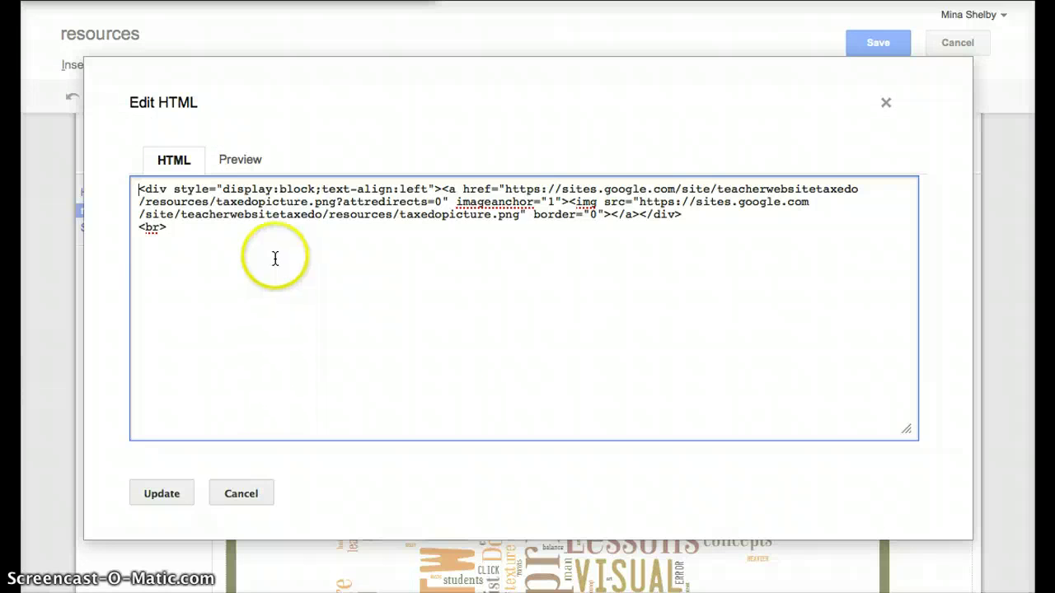
pyautogui.click(202, 244)
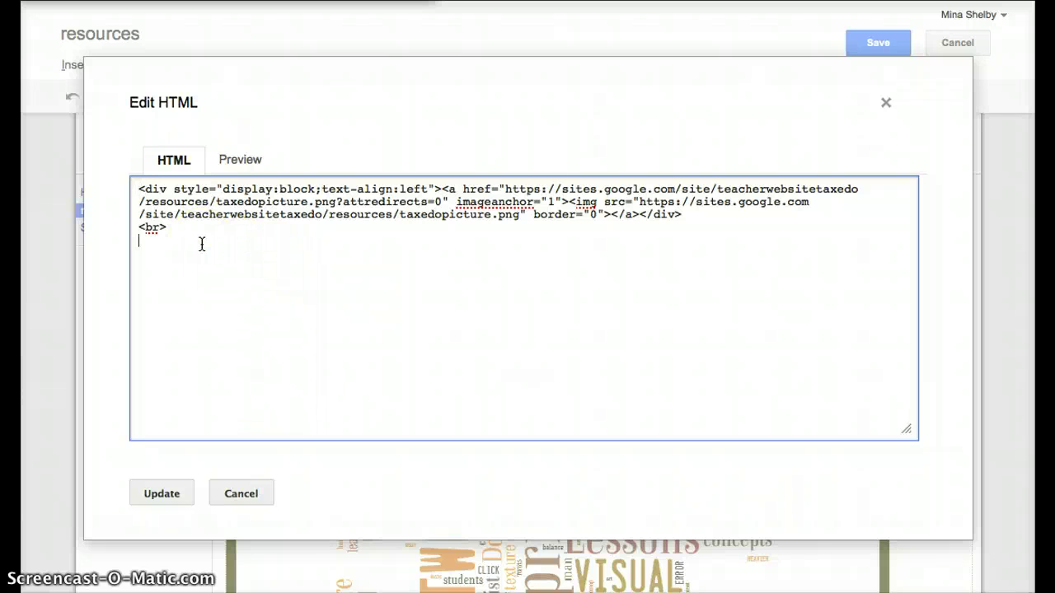
pyautogui.write('<html><head><title>Tagxedo - Tag Cloud with Styles</title><meta http-equiv="Content-Type" content="text/html; charset=iso-8859-1"/></head><body id="top"><div id="silverlightControlHost"><object data="data:application/x-silverlight-2," type="application/x-silverlight-2" width="800" height="829"><param name="source" value="http://www.tagxedo.com/code/Player.xap"/><param name="initParams" value="player=Tagxedo.xap"/><param name="minRuntimeVersion" value="3.0.40818.0" /><param name="autoUpgrade" value="true" /><a href="http://go.microsoft.com/fwlink/?LinkID=149156&v=3.0.40818.0" style="text-decoration:none"><img src="http://go.microsoft.com/fwlink/?LinkId=108181" style="border-style:none"/></a></object></div></body></html>')
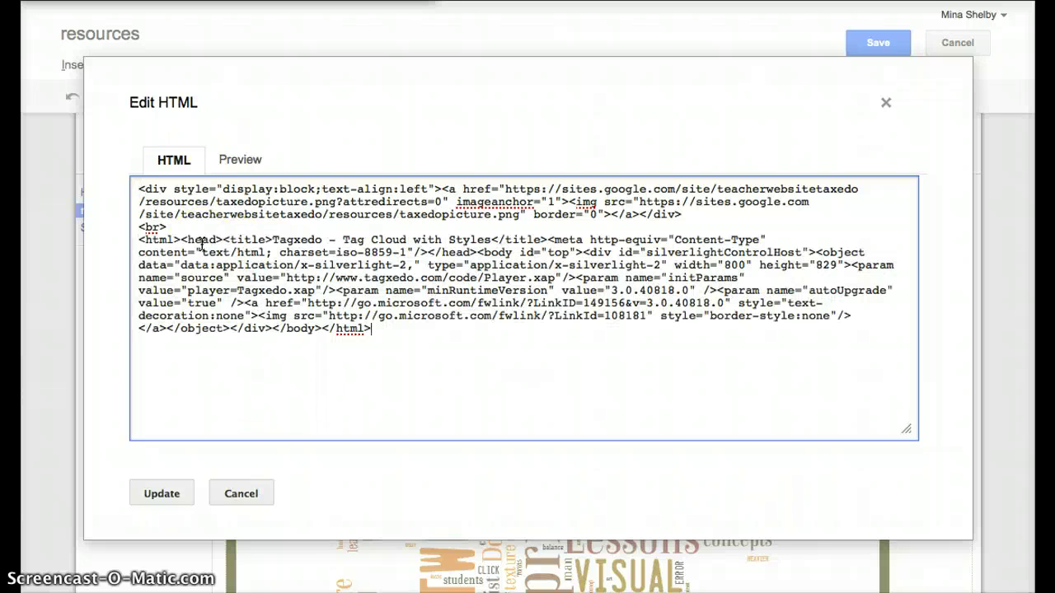
pyautogui.click(175, 493)
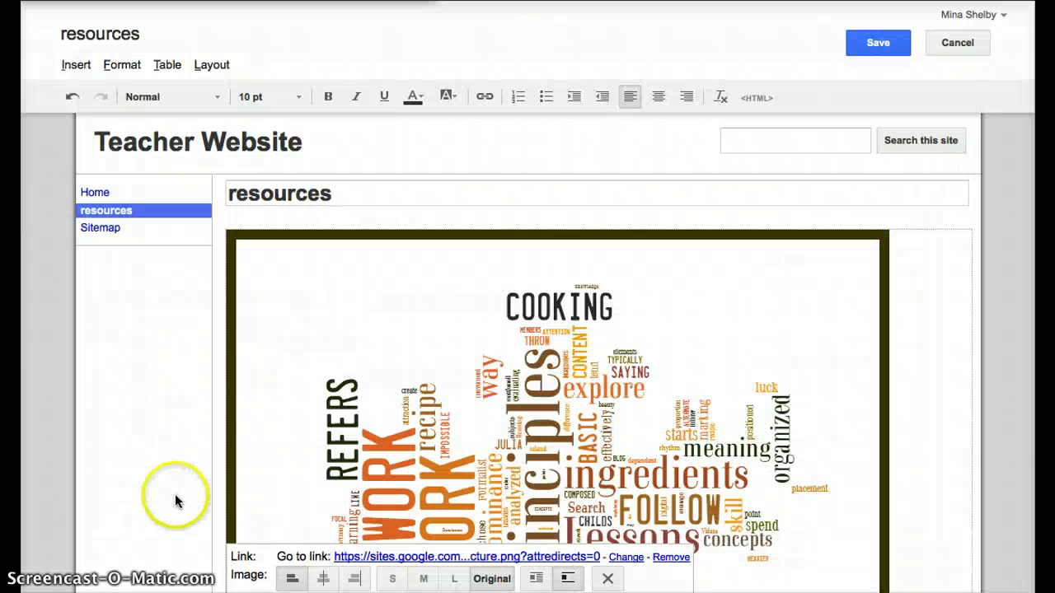
pyautogui.click(896, 43)
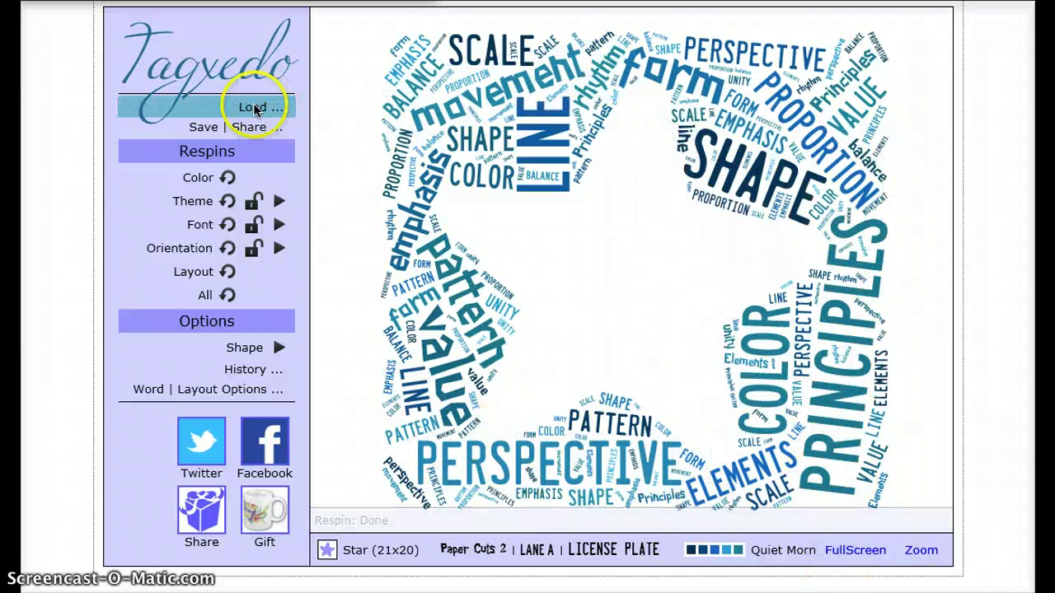
# Check the star cloud's image and advanced save options in Tagxedo, and close them without saving
pyautogui.click(252, 126)
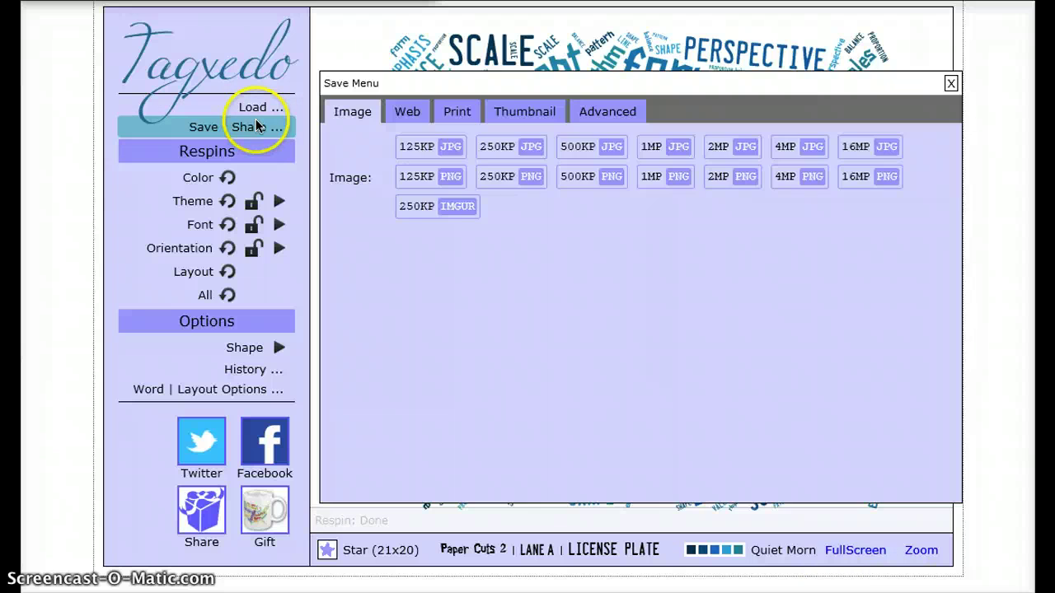
pyautogui.click(608, 116)
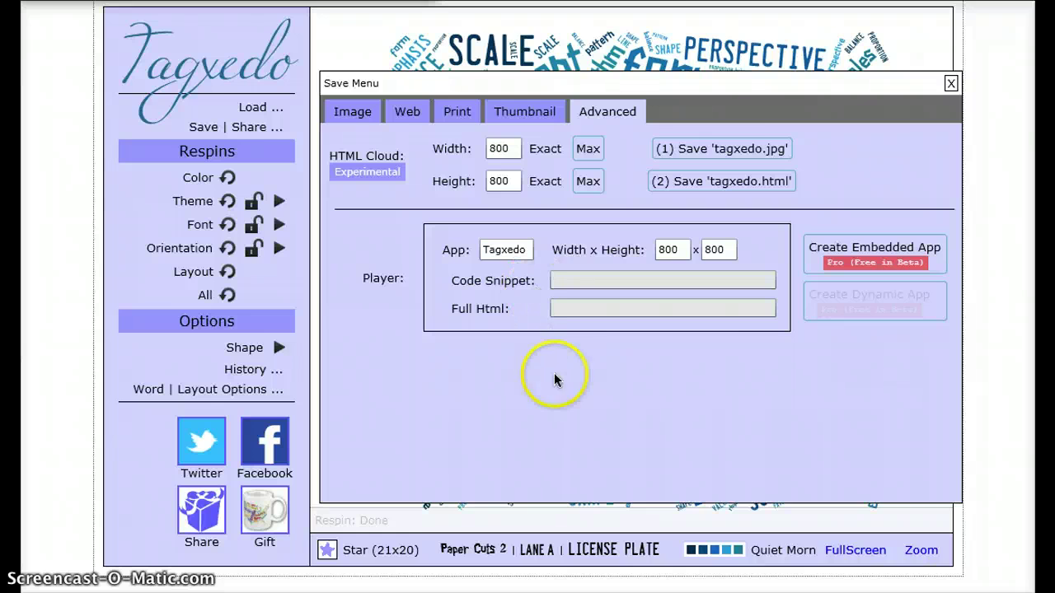
pyautogui.scroll(2, 345, 261)
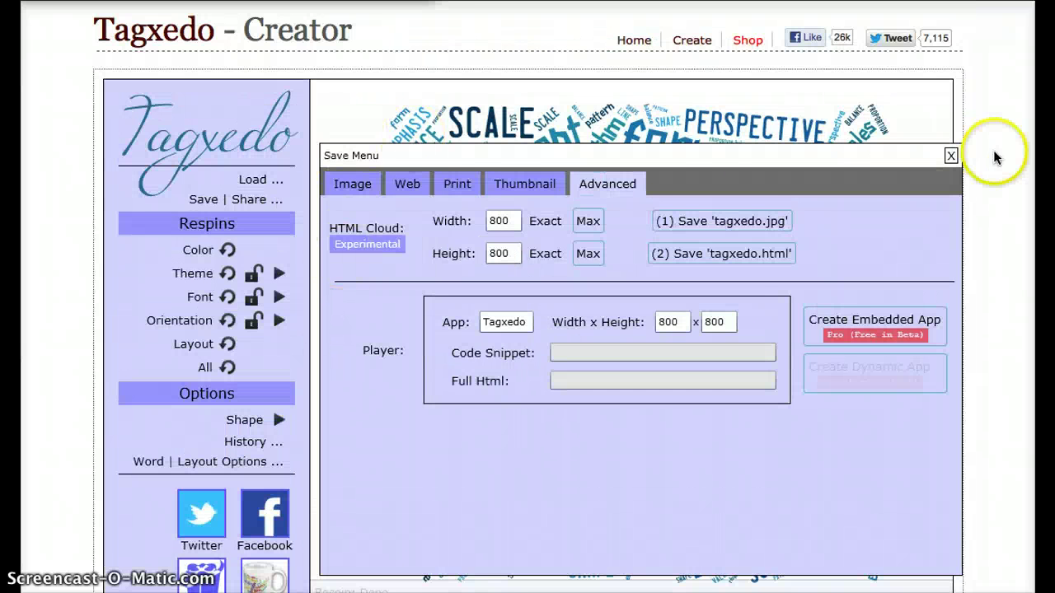
pyautogui.click(950, 155)
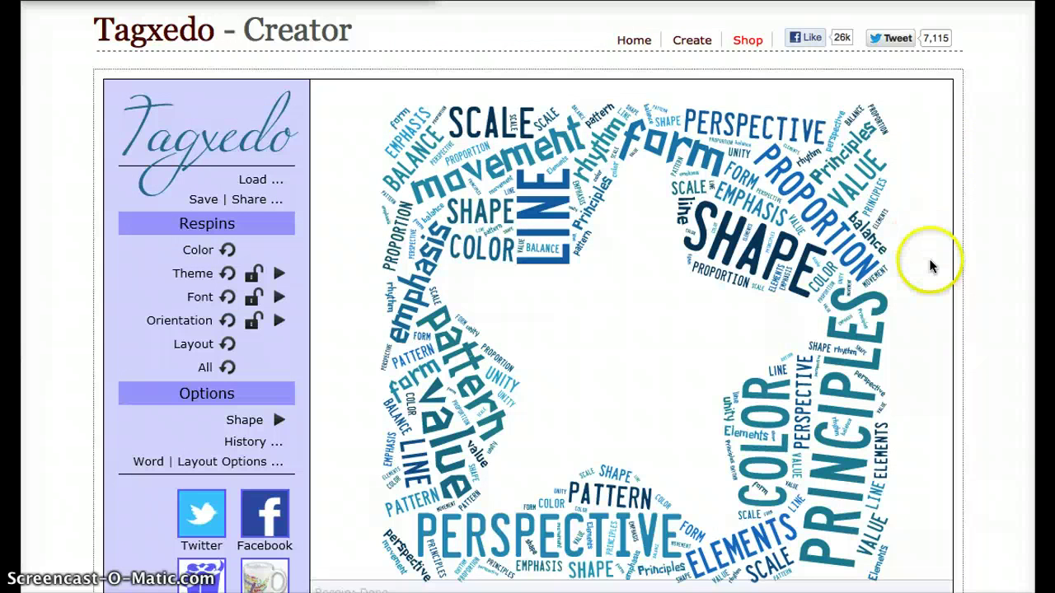
pyautogui.scroll(-3, 959, 209)
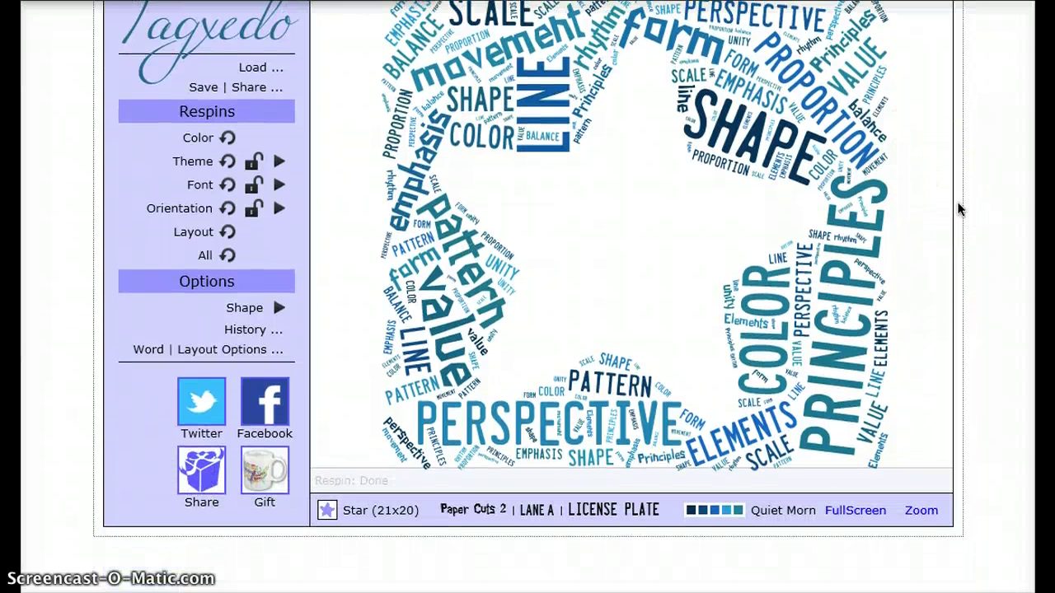
pyautogui.scroll(3, 958, 209)
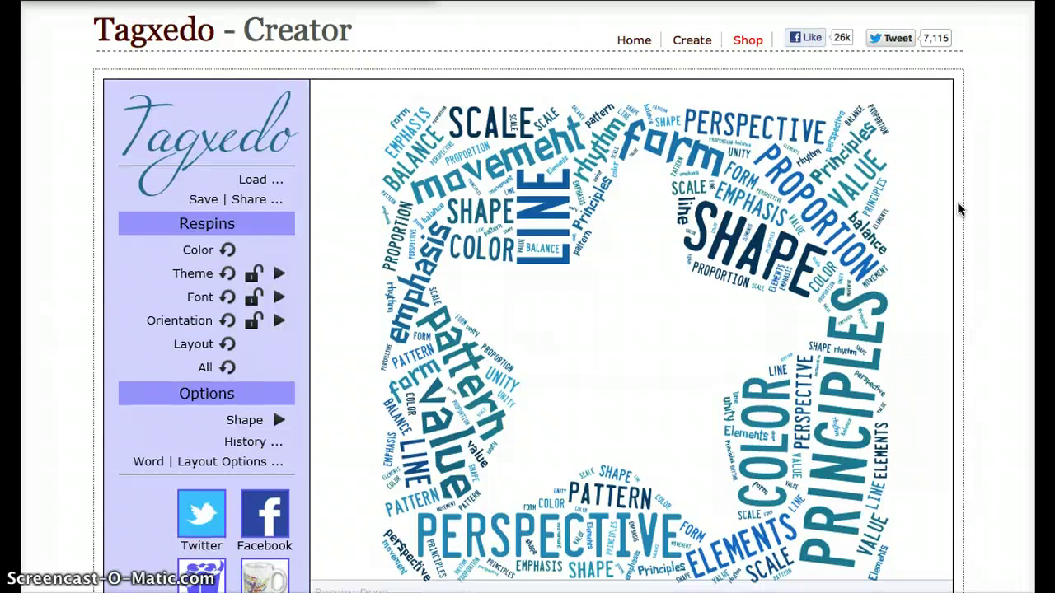
pyautogui.scroll(-2, 965, 192)
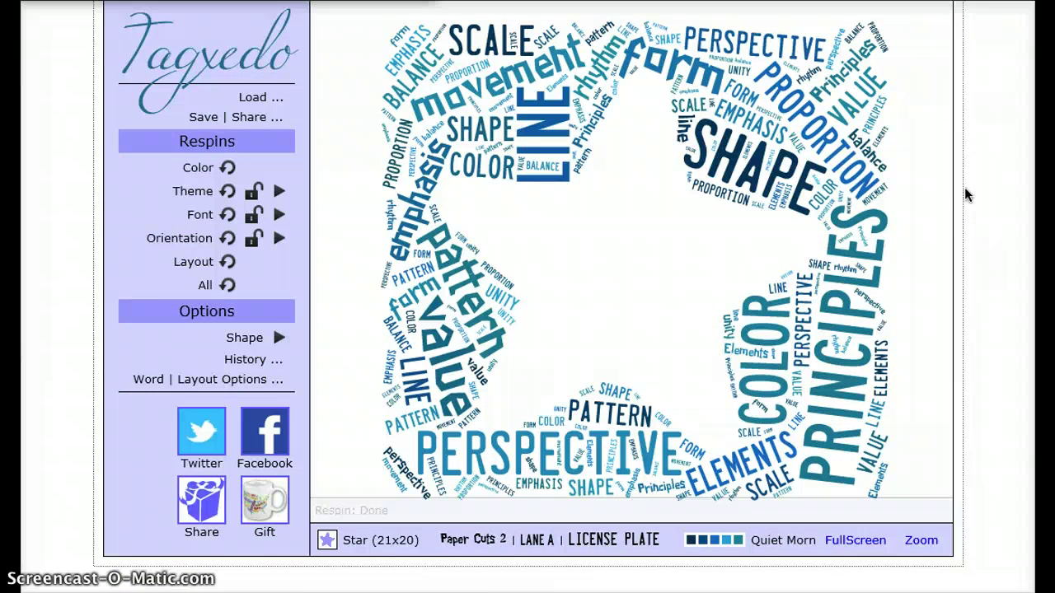
pyautogui.scroll(2, 962, 222)
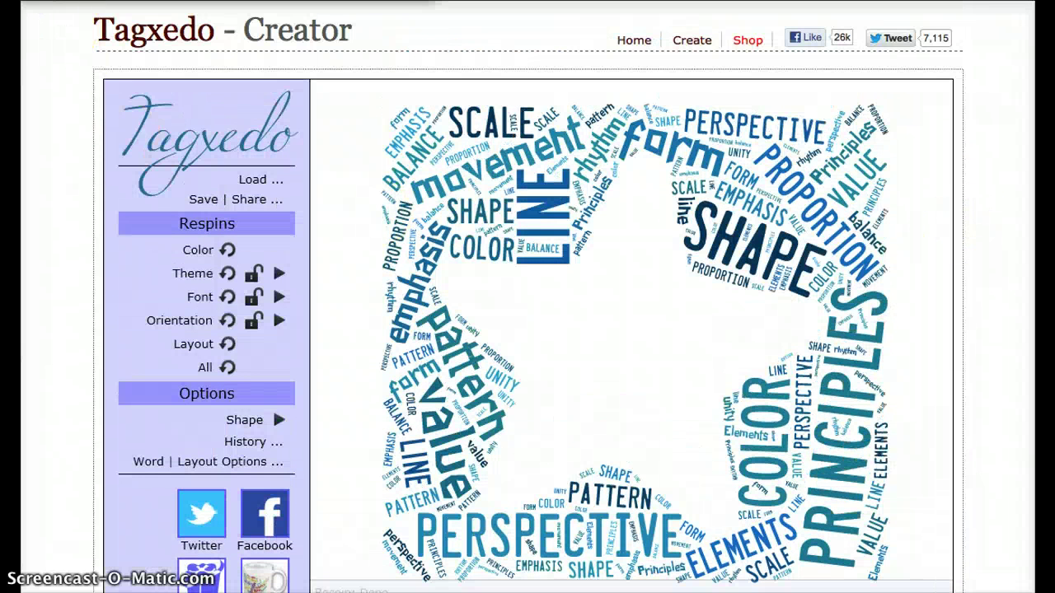